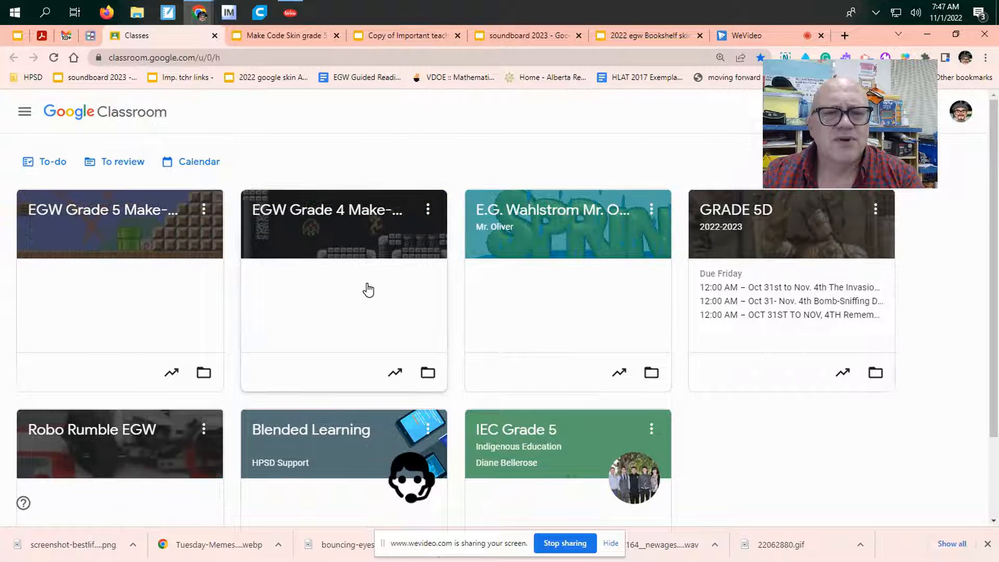
pyautogui.click(583, 204)
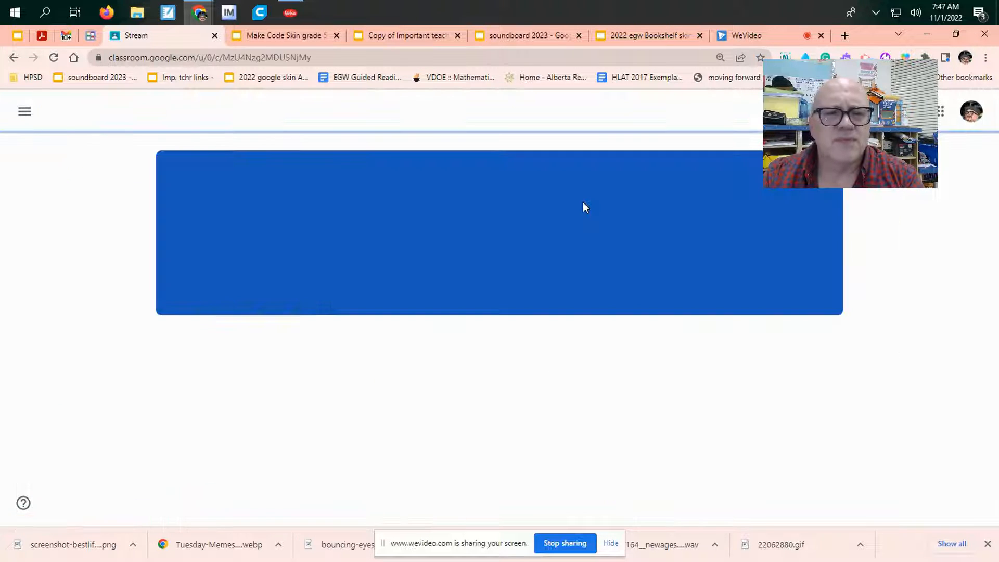
pyautogui.click(459, 118)
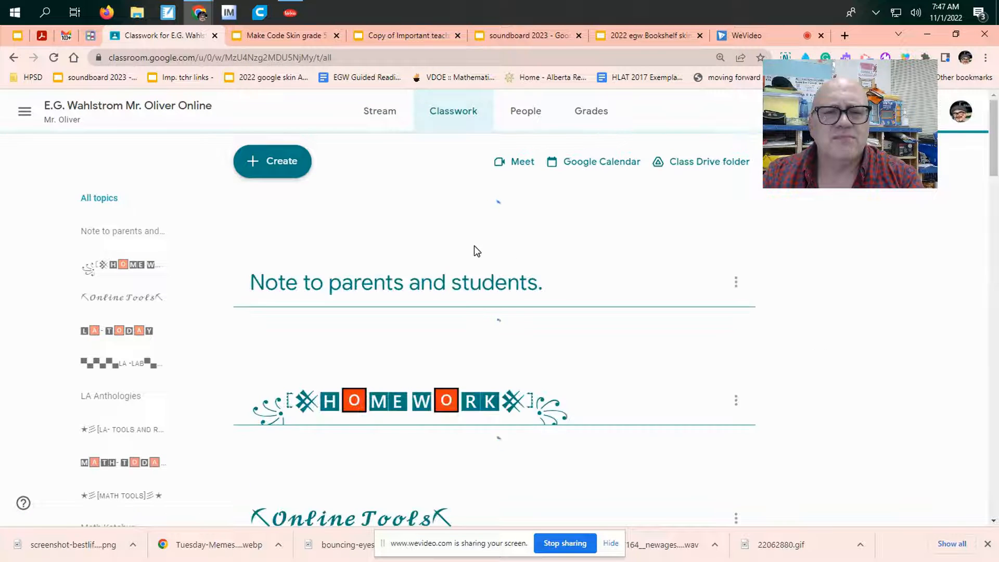
pyautogui.scroll(-4, 474, 246)
pyautogui.scroll(2, 545, 249)
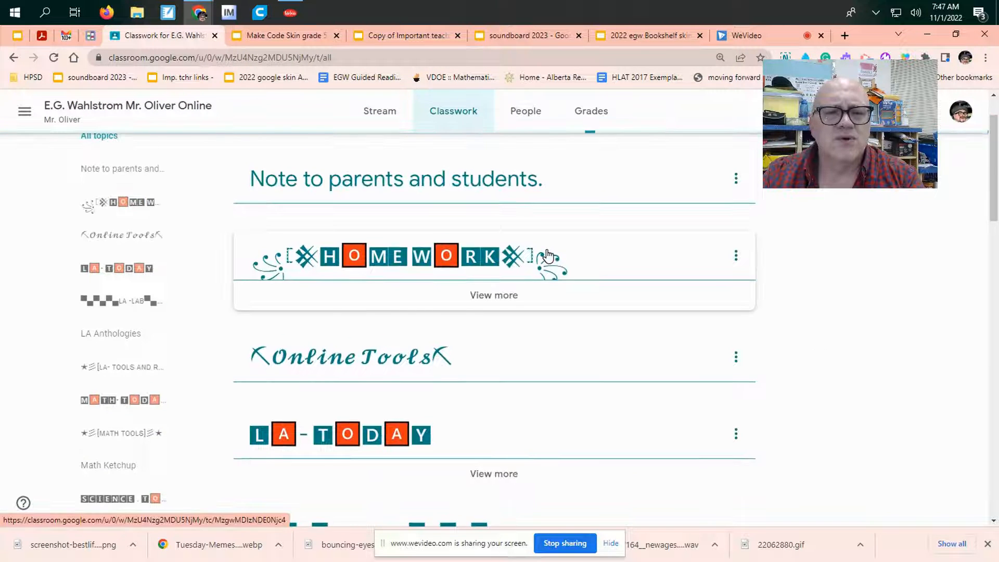
pyautogui.scroll(-4, 582, 251)
pyautogui.scroll(-4, 587, 244)
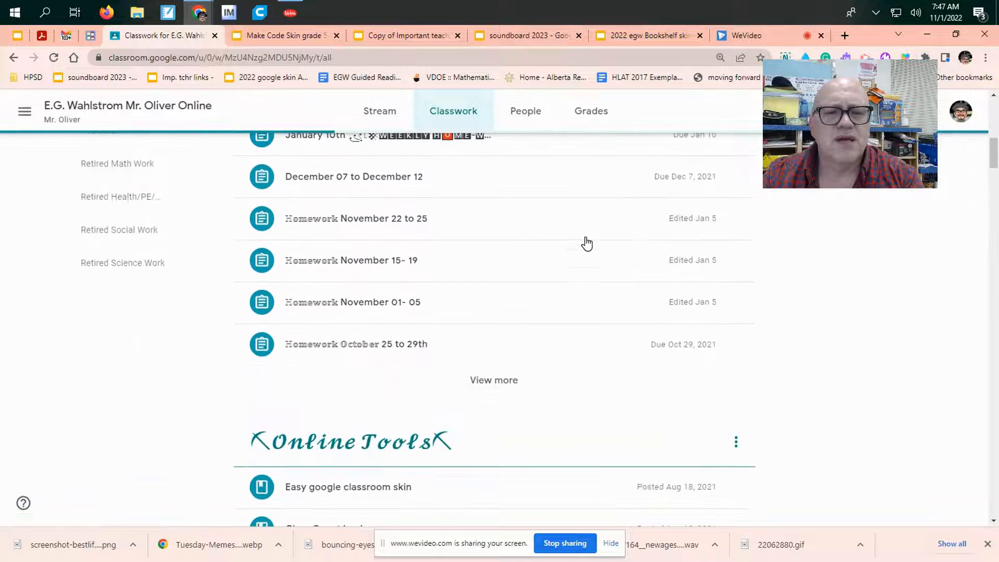
pyautogui.scroll(-1, 572, 265)
pyautogui.scroll(5, 511, 318)
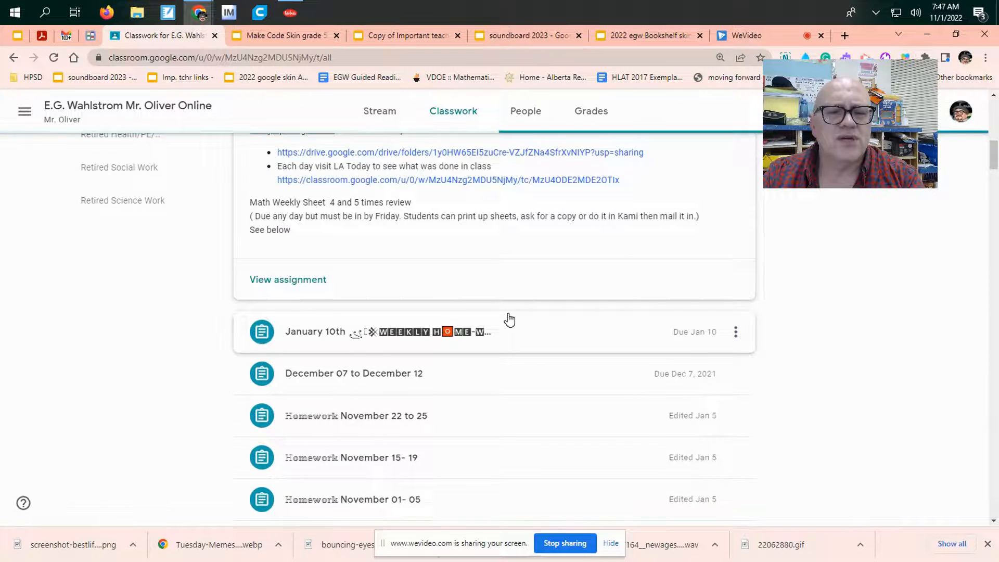
# Step: Look through the remaining classwork topics, from online tools and LA through math to social studies, and return to the start of the list
pyautogui.scroll(-15, 562, 303)
pyautogui.scroll(-12, 575, 284)
pyautogui.scroll(2, 520, 276)
pyautogui.click(516, 285)
pyautogui.scroll(5, 567, 276)
pyautogui.scroll(3, 572, 274)
pyautogui.scroll(-10, 578, 277)
pyautogui.scroll(-15, 578, 280)
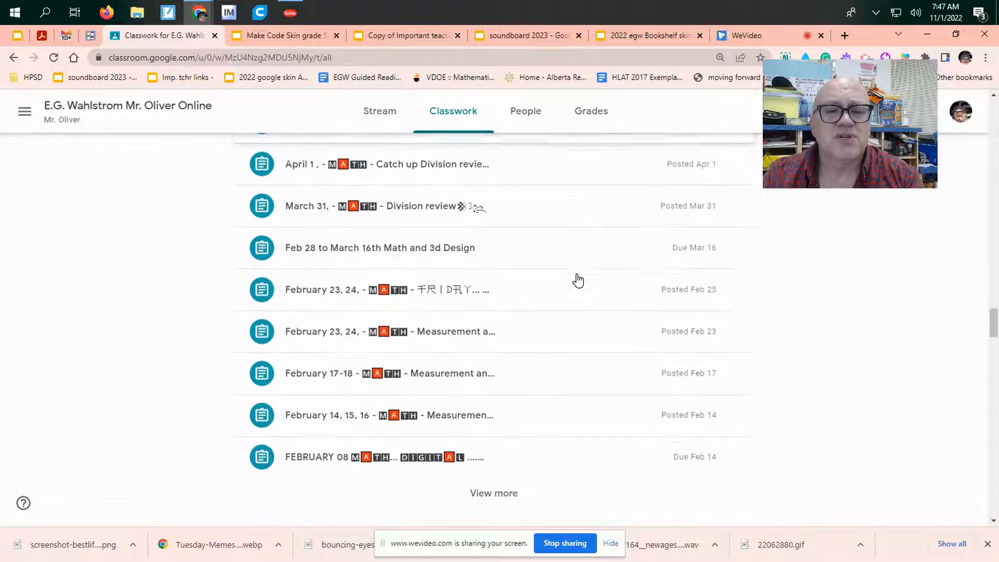
pyautogui.scroll(-8, 577, 281)
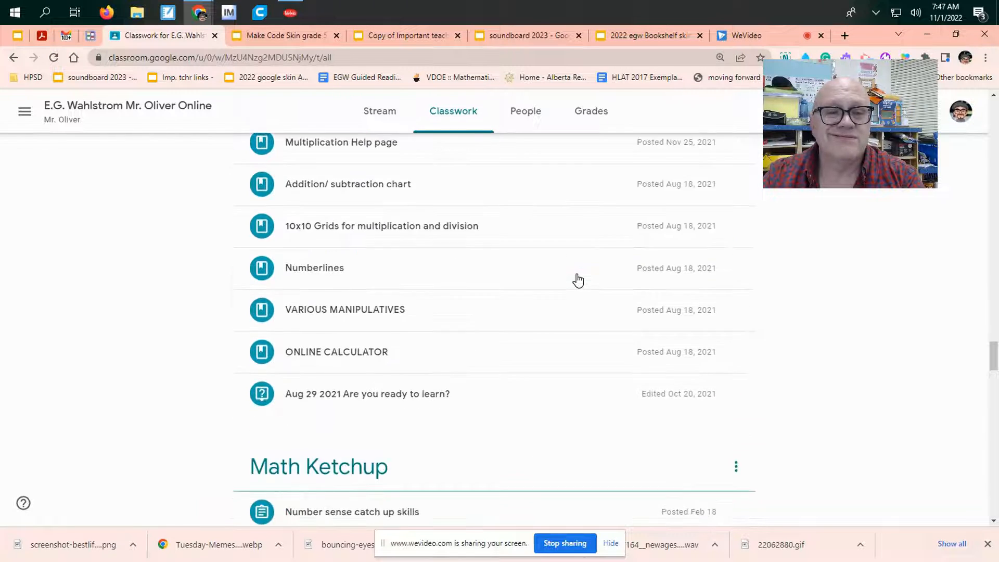
pyautogui.scroll(-15, 578, 280)
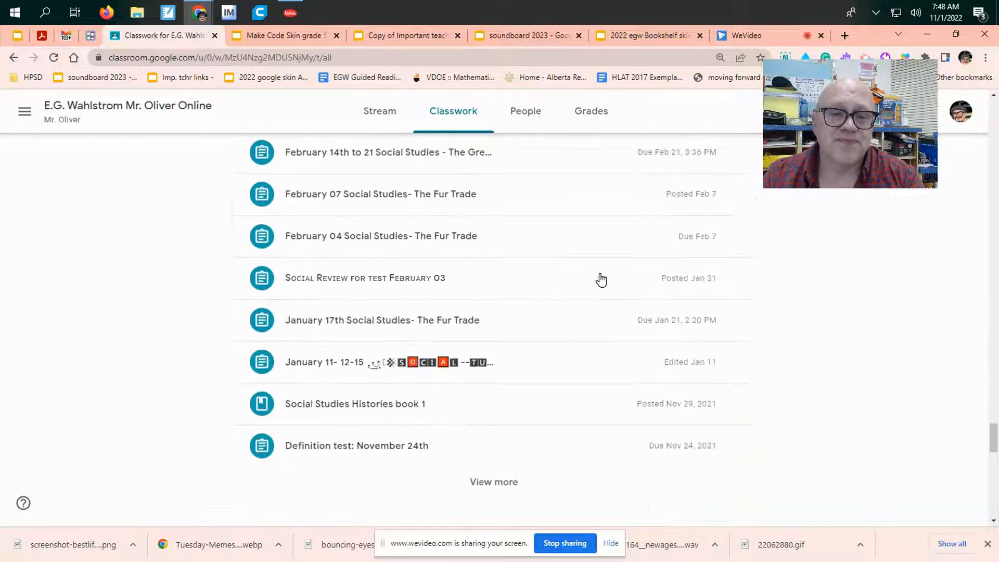
pyautogui.scroll(20, 598, 277)
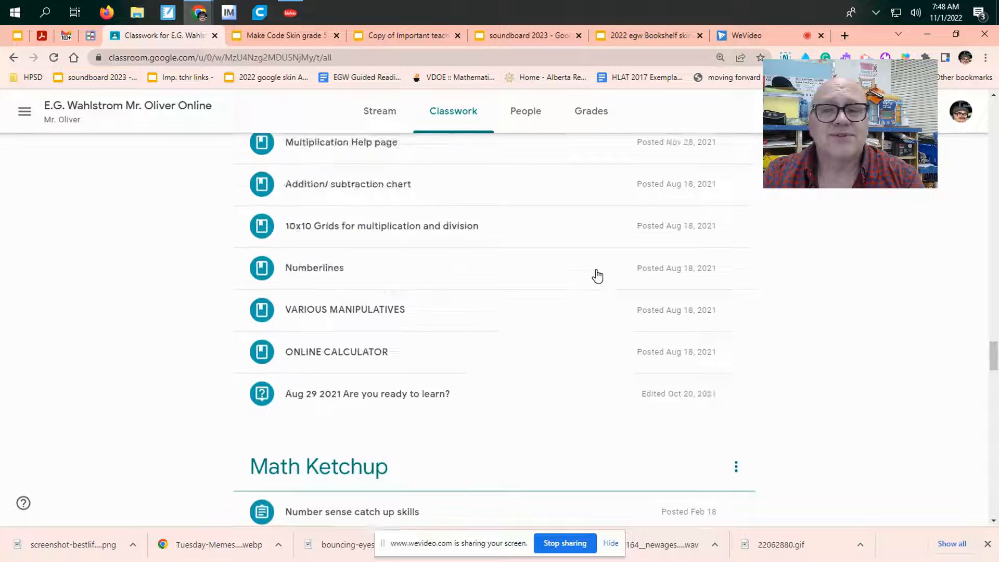
pyautogui.scroll(20, 596, 274)
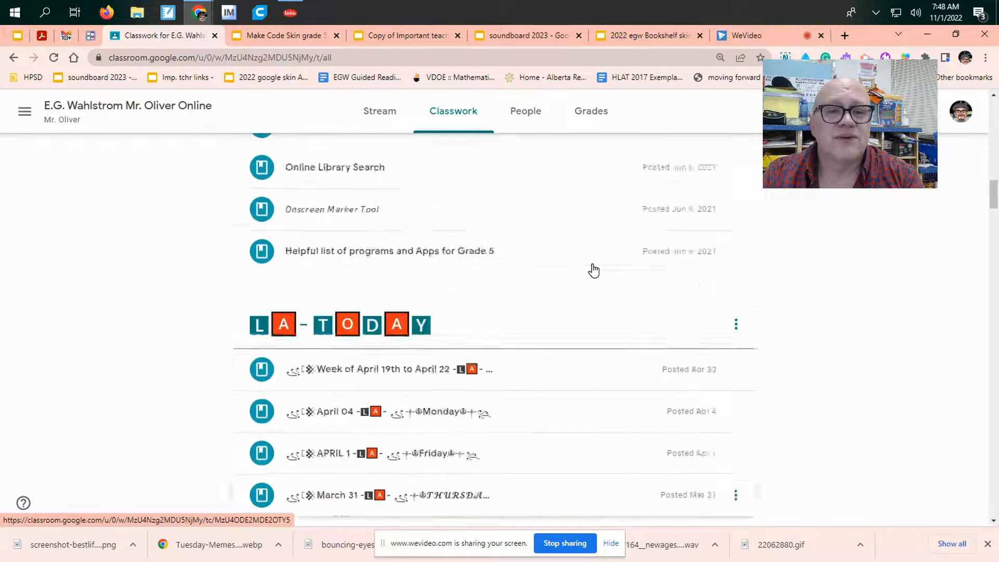
pyautogui.scroll(10, 594, 270)
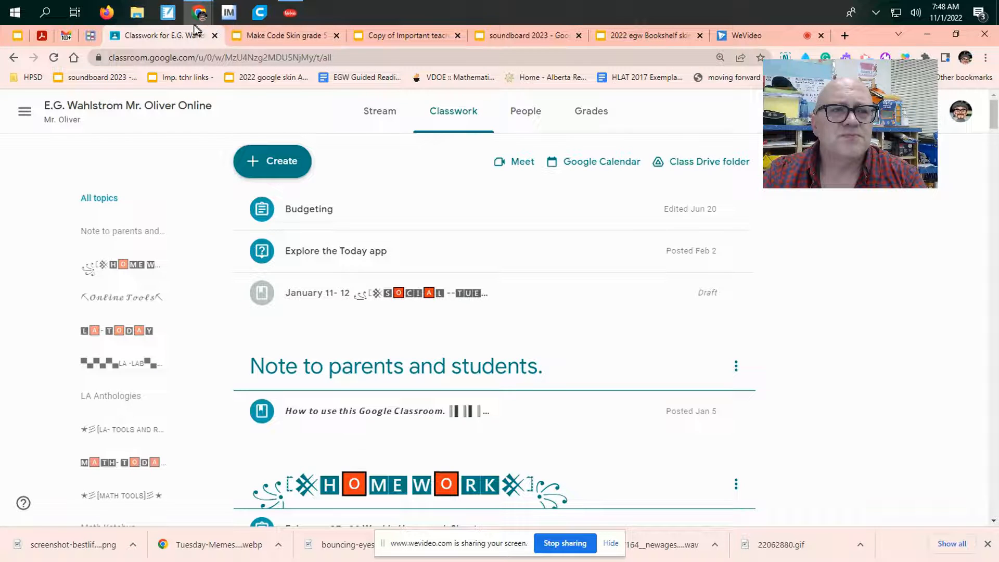
# Step: Open the Kingdom of Grade 5D map presentation in a new tab and go to its Land of the LA Battlegrounds page
pyautogui.click(844, 34)
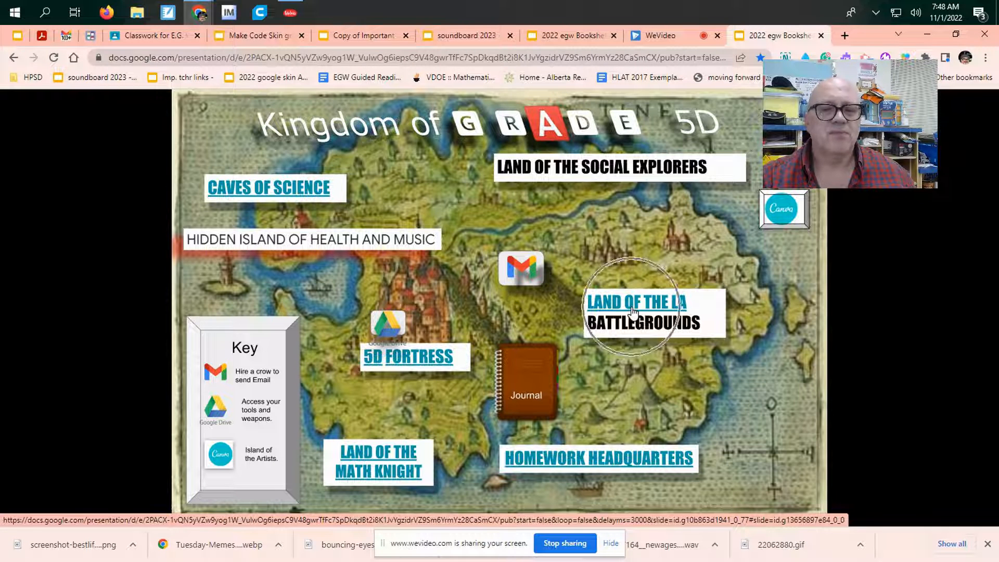
pyautogui.click(394, 459)
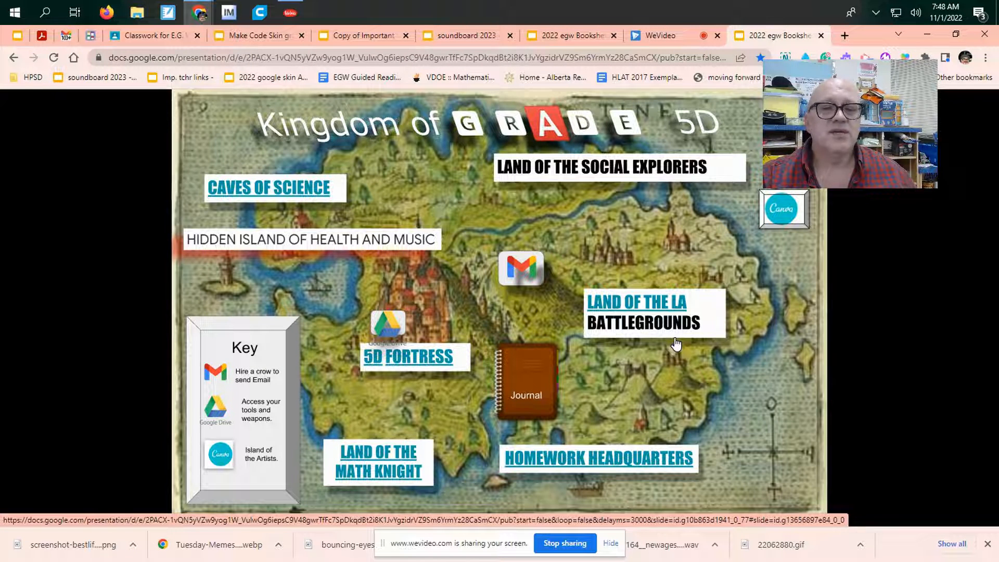
pyautogui.click(629, 310)
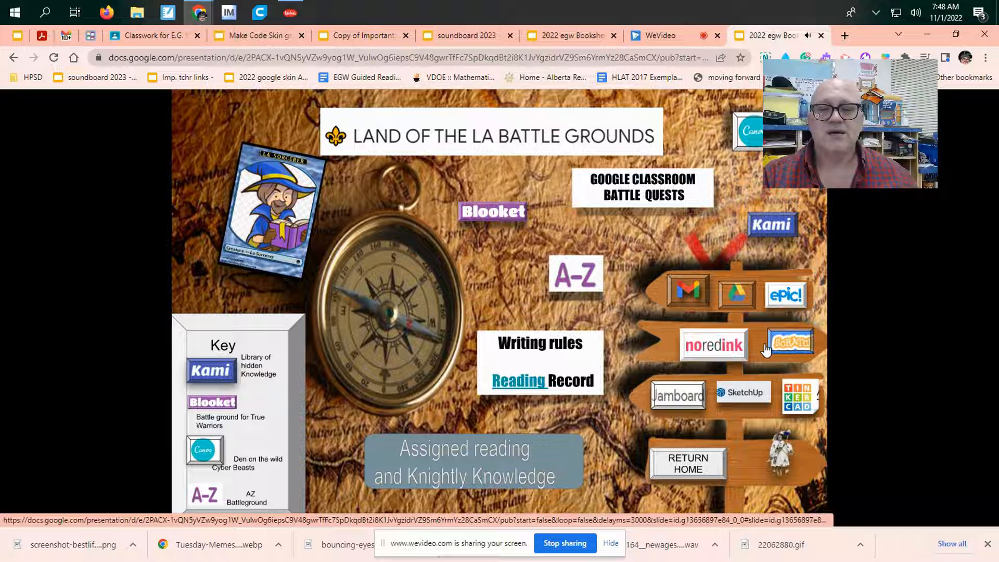
pyautogui.click(753, 419)
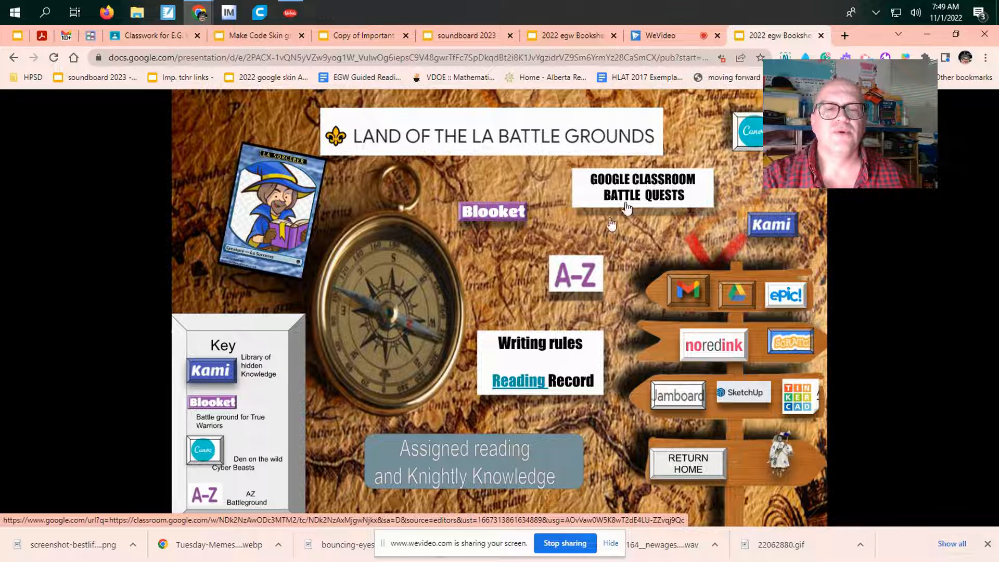
# Step: Follow the Writing rules link to its Google Classroom topic and look over the posted materials
pyautogui.click(523, 345)
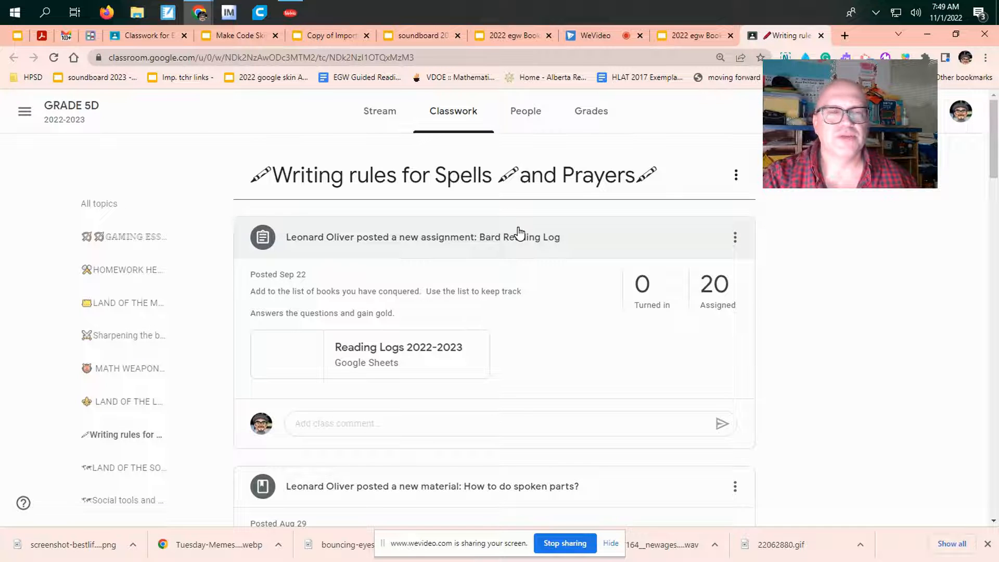
pyautogui.scroll(-10, 499, 242)
pyautogui.scroll(-10, 512, 250)
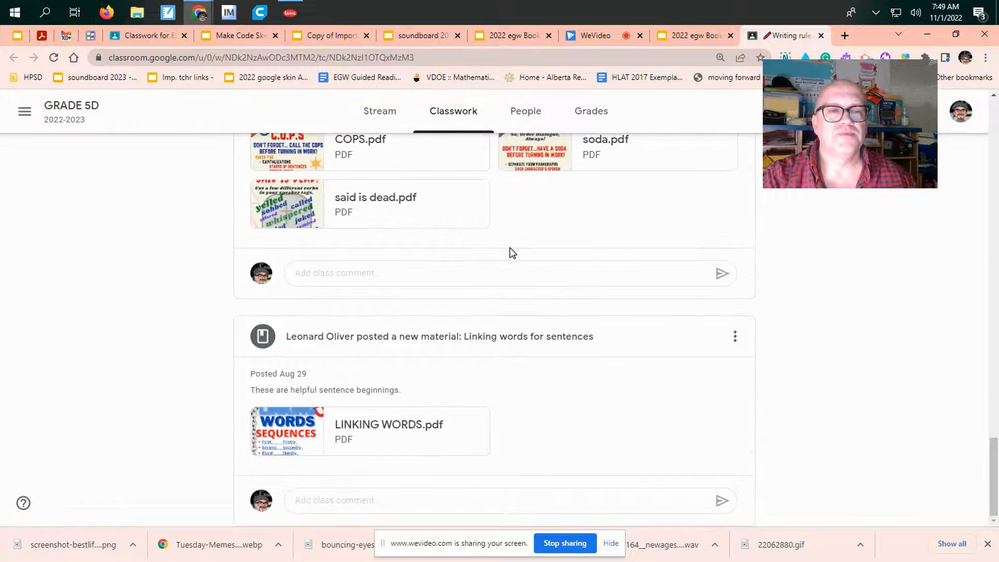
pyautogui.scroll(20, 509, 250)
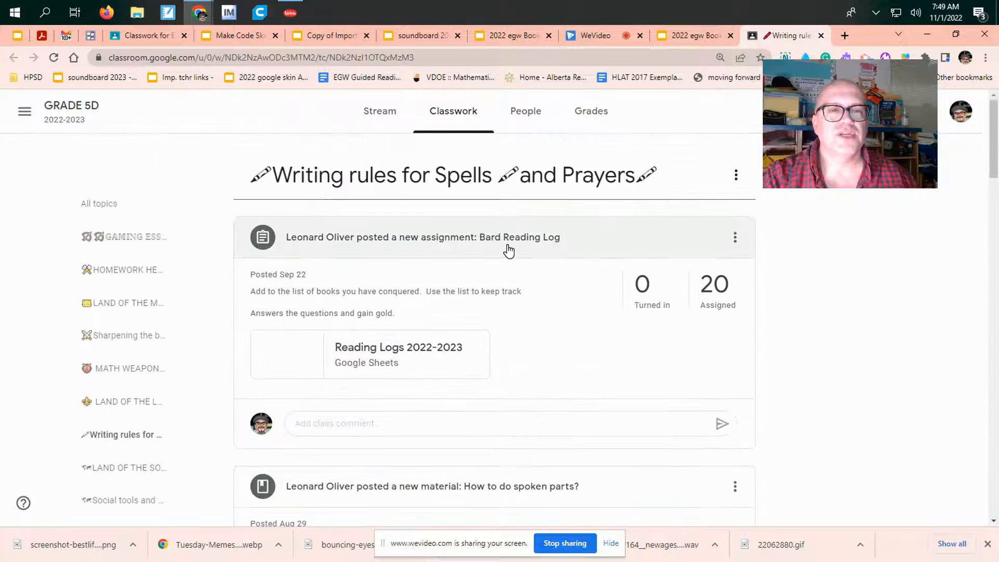
# Step: Switch back to the map presentation, return to the kingdom map and open the Caves of Science page
pyautogui.click(691, 35)
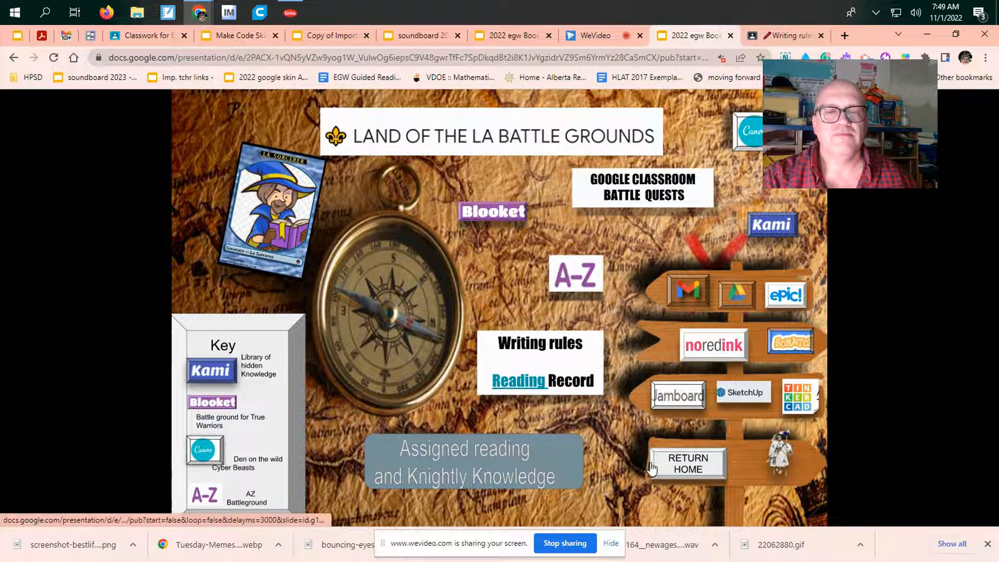
pyautogui.click(675, 469)
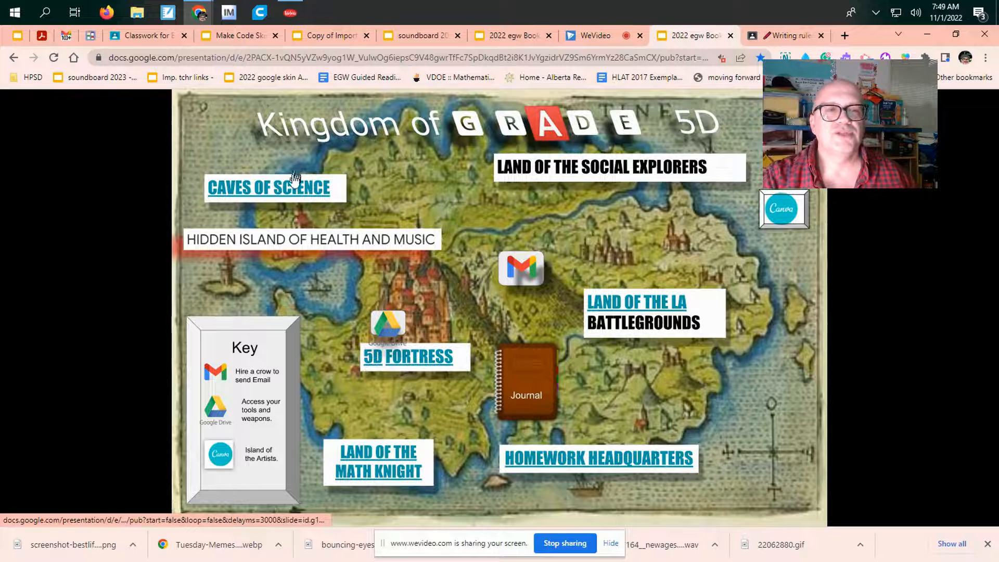
pyautogui.click(290, 191)
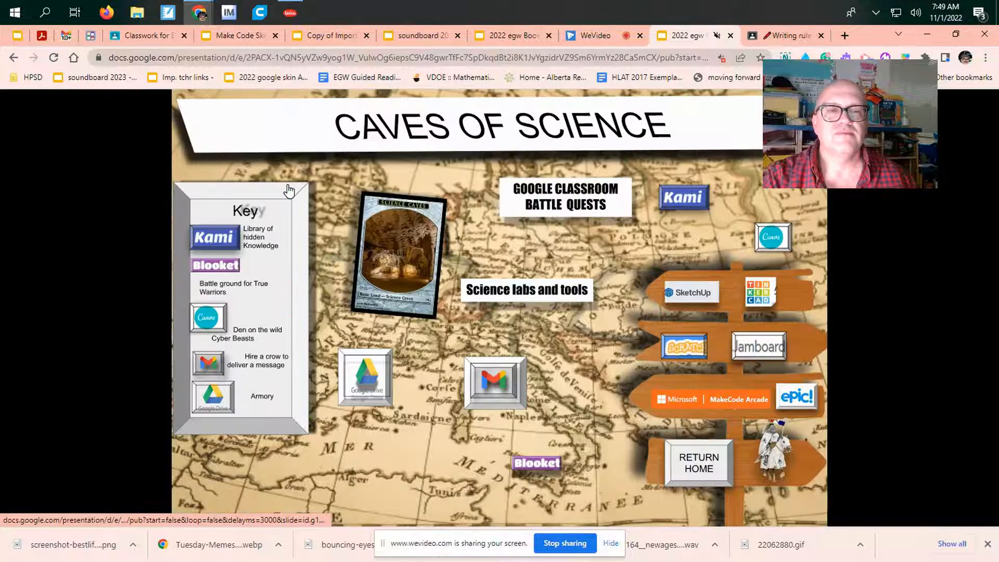
# Step: Open the Google Classroom Battle Quests for Caves of Science and look over the posted assignments
pyautogui.click(588, 213)
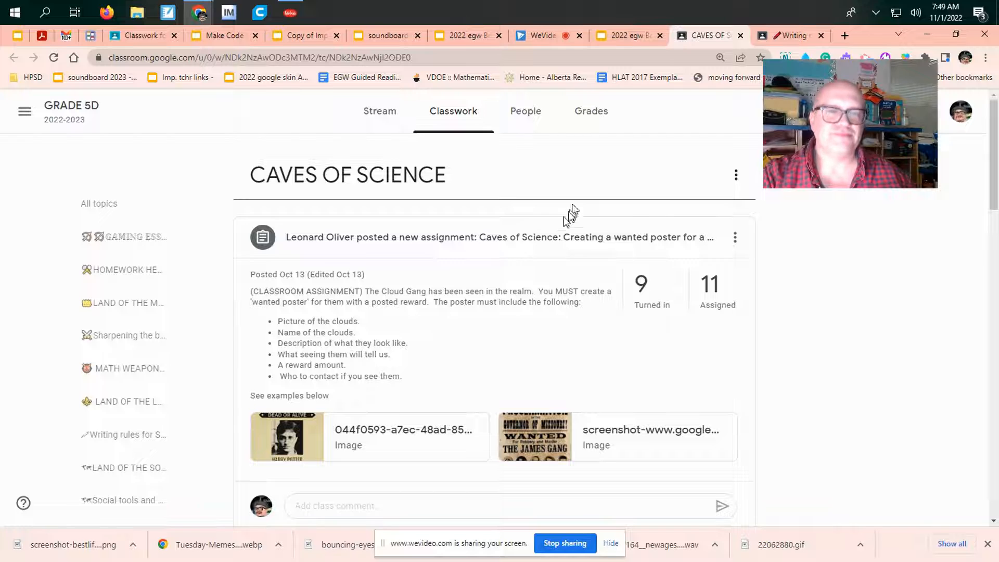
pyautogui.scroll(-3, 490, 234)
pyautogui.scroll(-8, 458, 256)
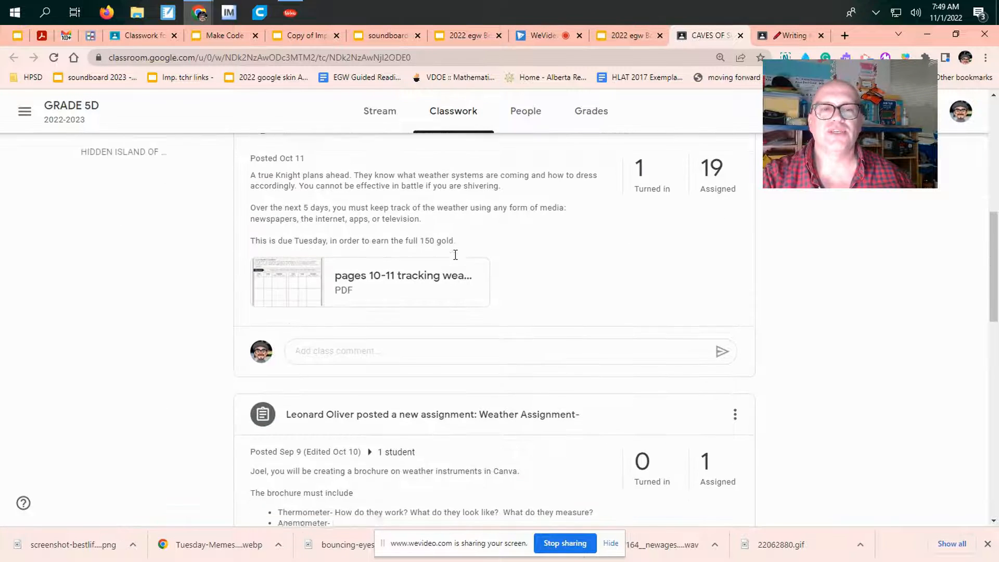
pyautogui.scroll(11, 492, 255)
pyautogui.scroll(1, 492, 255)
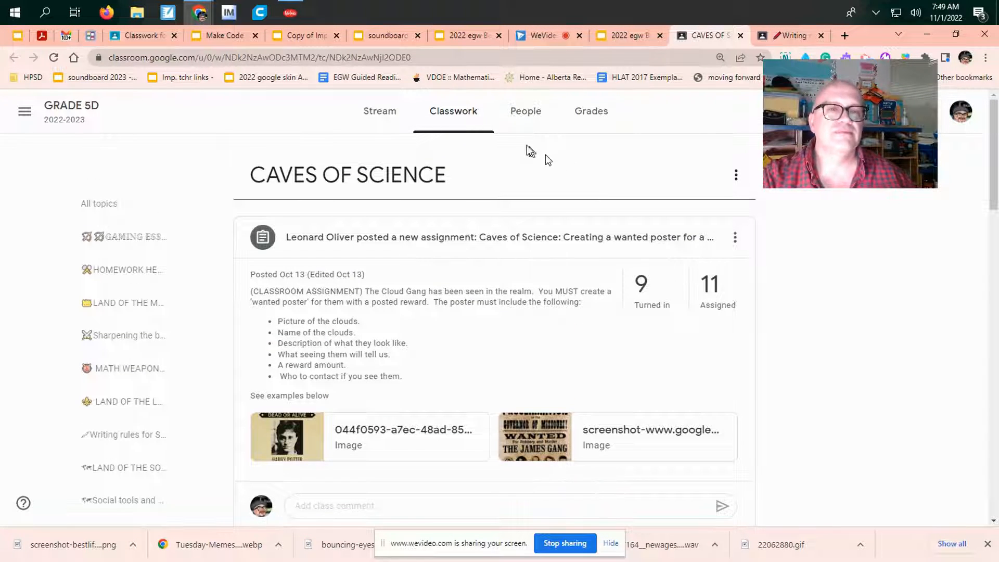
# Step: Look through all topics on the Grade 5D classwork page, go back to Caves of Science and close that class tab
pyautogui.click(474, 121)
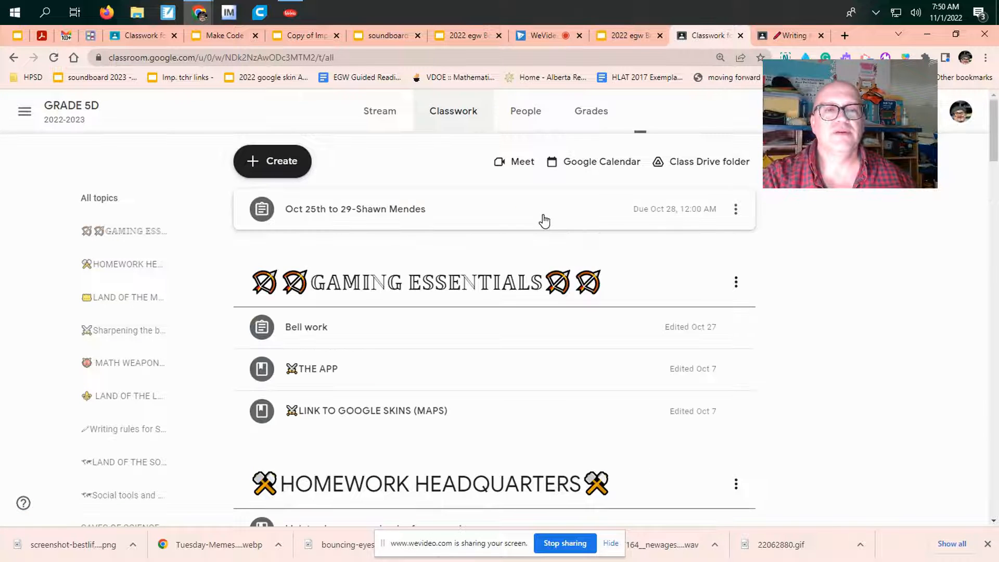
pyautogui.scroll(-5, 540, 219)
pyautogui.scroll(-20, 565, 235)
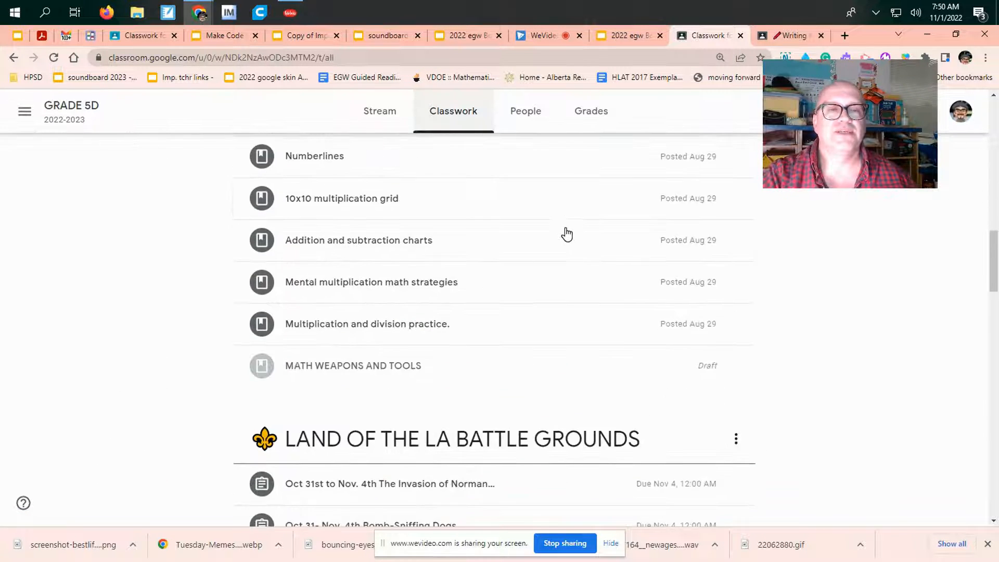
pyautogui.scroll(-20, 570, 237)
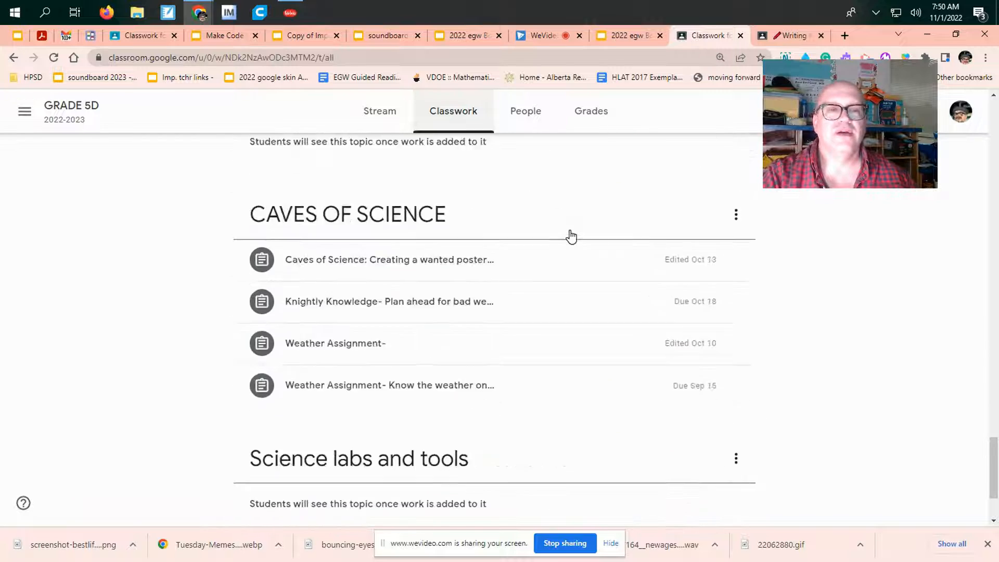
pyautogui.scroll(2, 571, 238)
pyautogui.scroll(10, 571, 238)
pyautogui.scroll(-4, 570, 238)
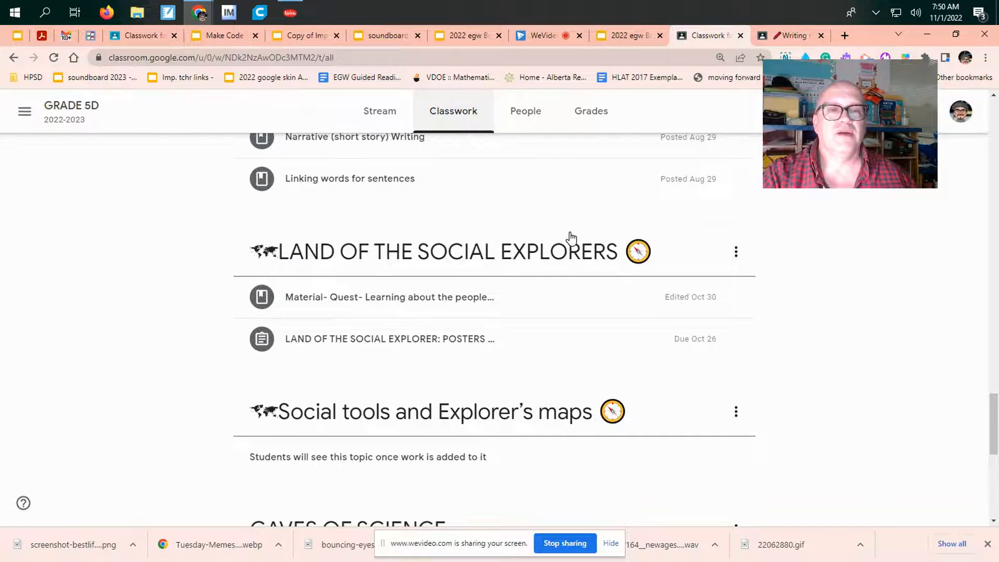
pyautogui.scroll(15, 570, 239)
pyautogui.scroll(10, 571, 238)
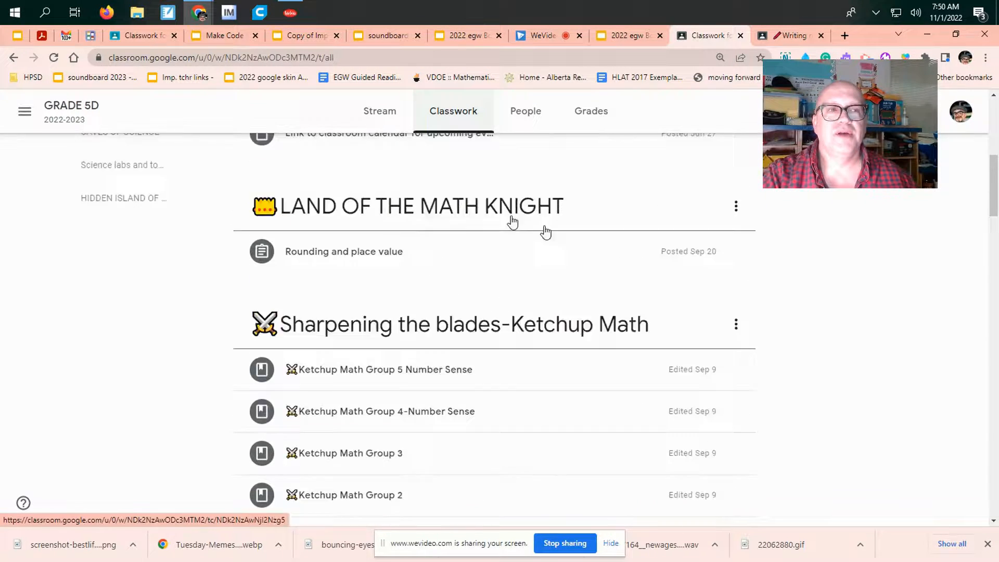
pyautogui.click(14, 57)
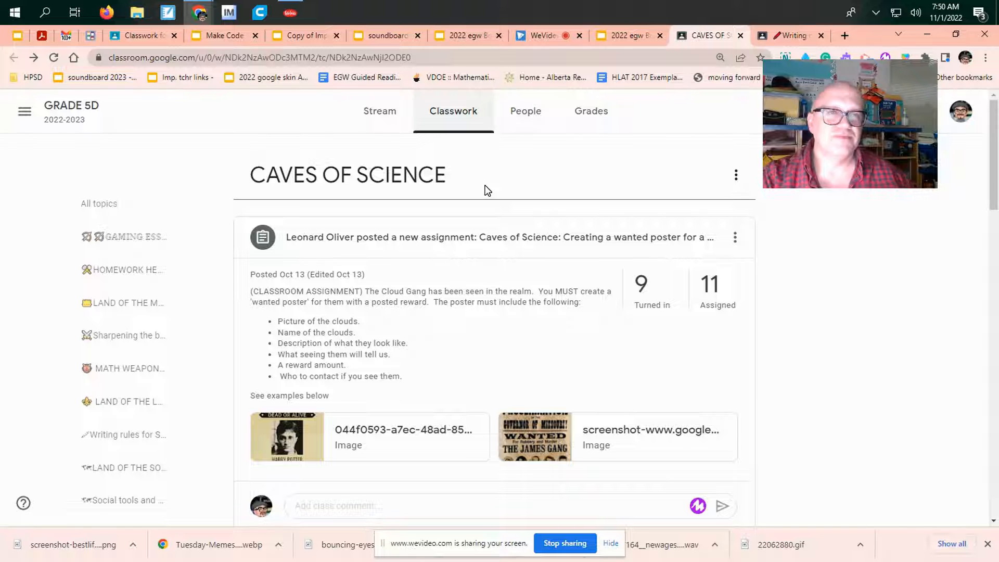
pyautogui.click(744, 36)
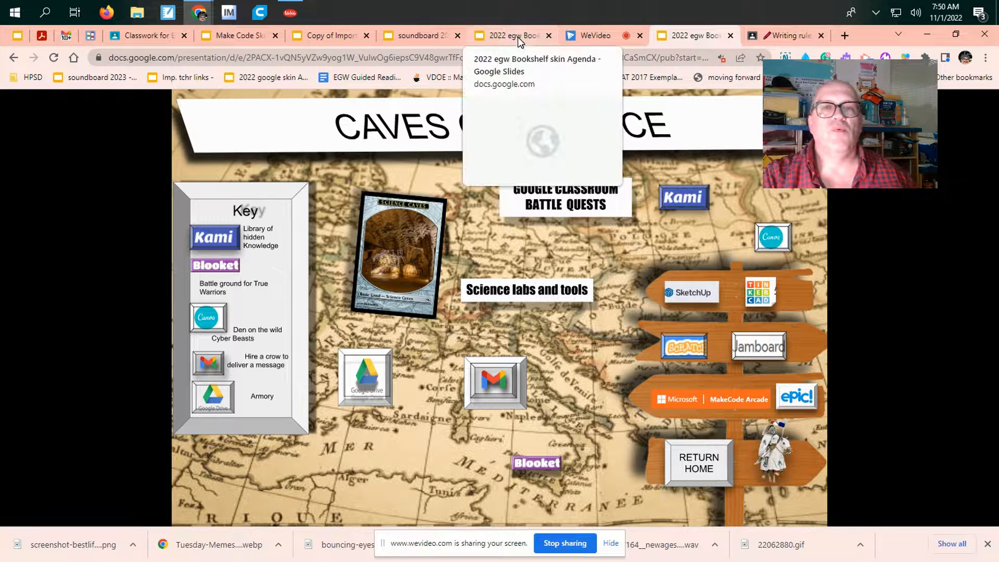
# Step: Switch to the Important Links book presentation and view its Behaviours and accidents, Workshops and Morning set up pages
pyautogui.click(319, 36)
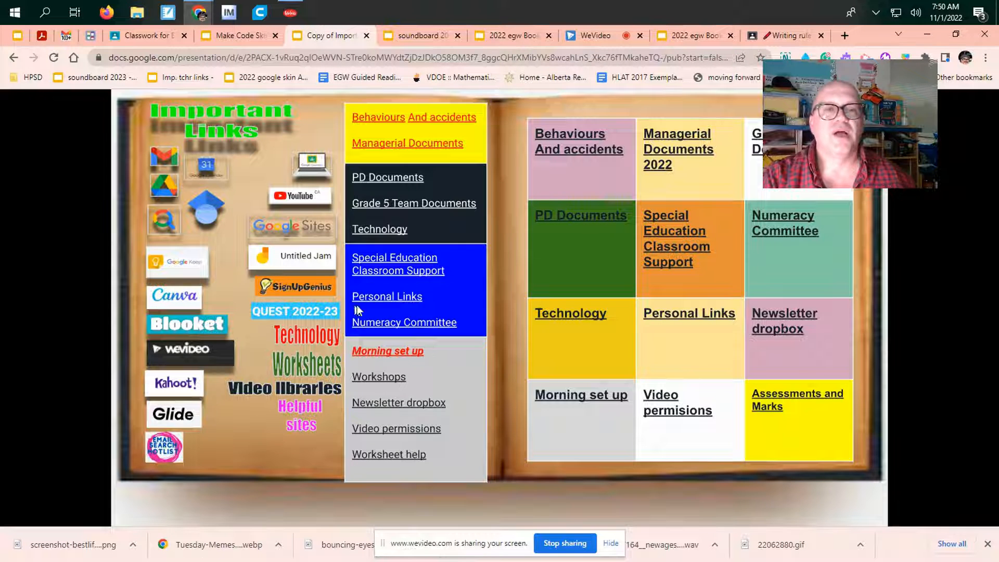
pyautogui.click(391, 384)
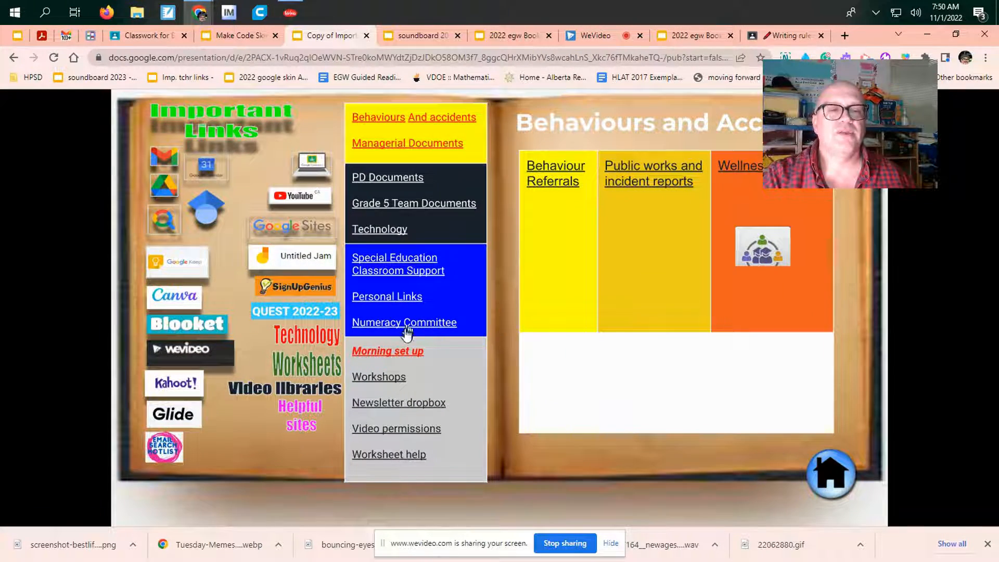
pyautogui.click(366, 378)
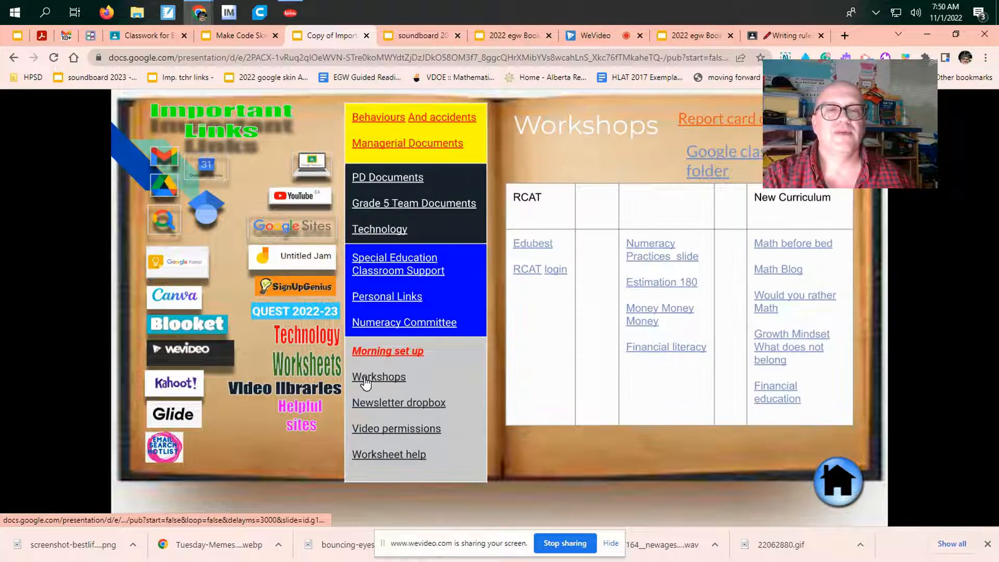
pyautogui.click(379, 356)
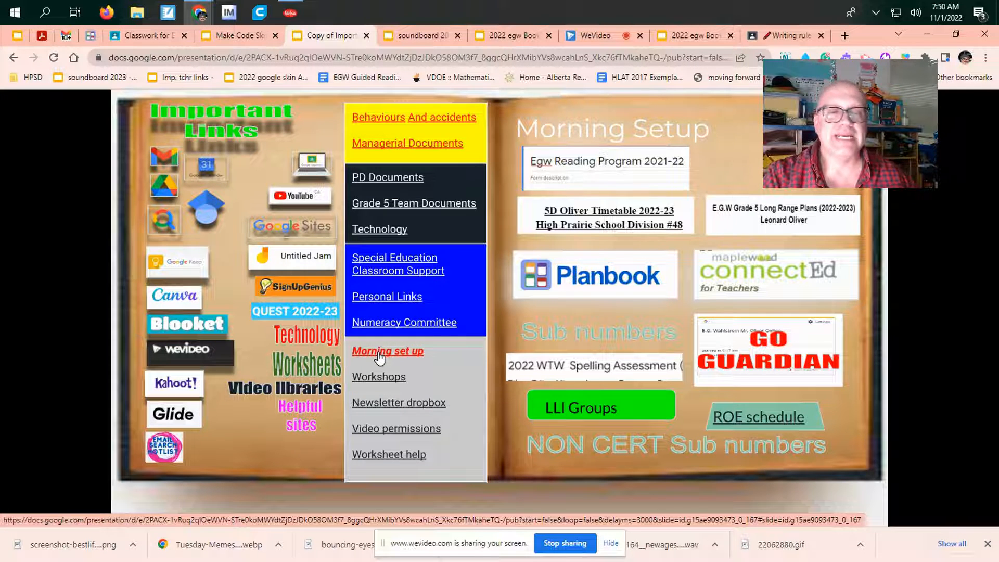
# Step: View the form behind the Video permissions link, close it, and open the Worksheet help page of the links book
pyautogui.click(411, 429)
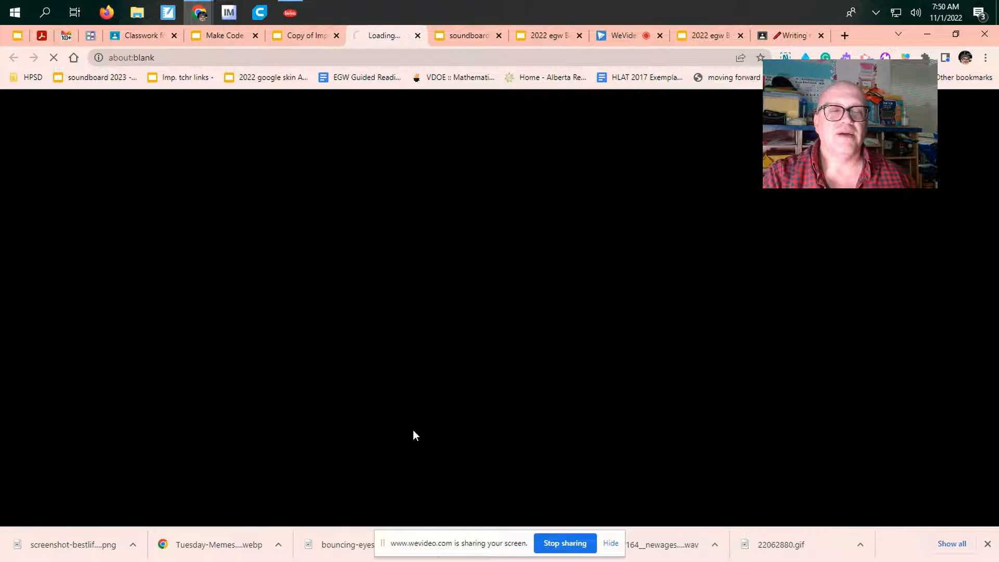
pyautogui.click(417, 35)
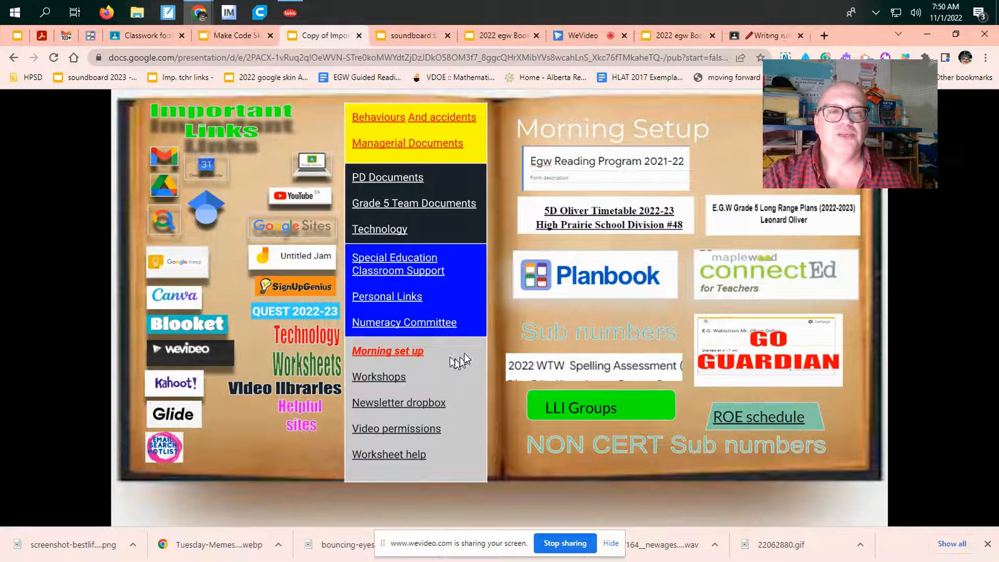
pyautogui.click(388, 454)
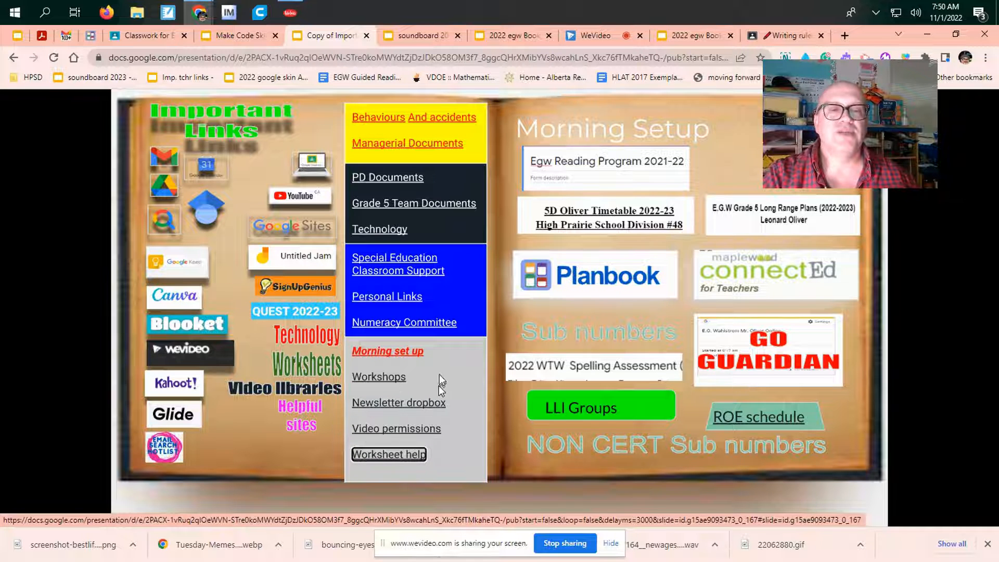
pyautogui.click(332, 376)
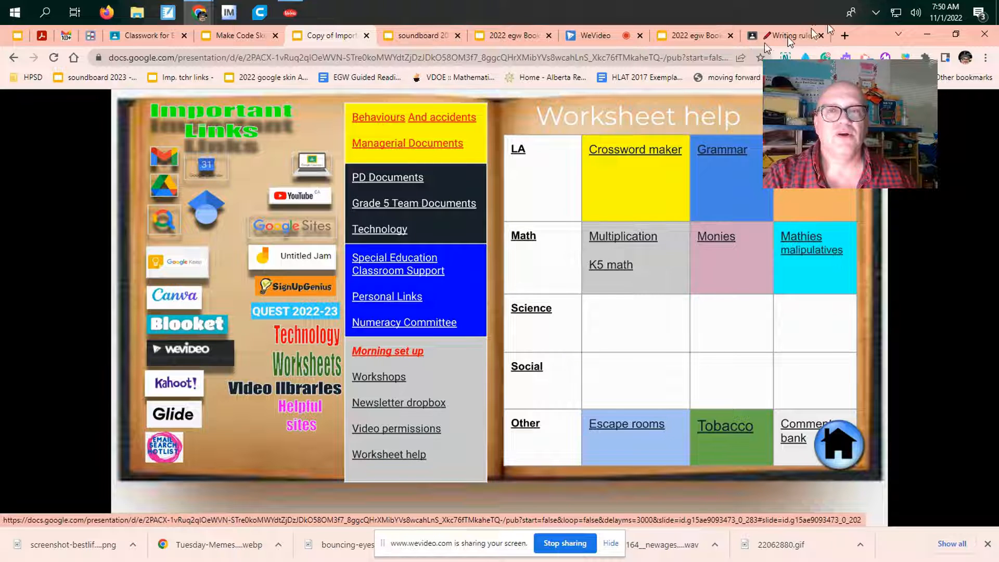
# Step: Look through the overflow list of browser bookmarks, close it and go to the links book's Documents page
pyautogui.click(903, 78)
pyautogui.scroll(-10, 823, 255)
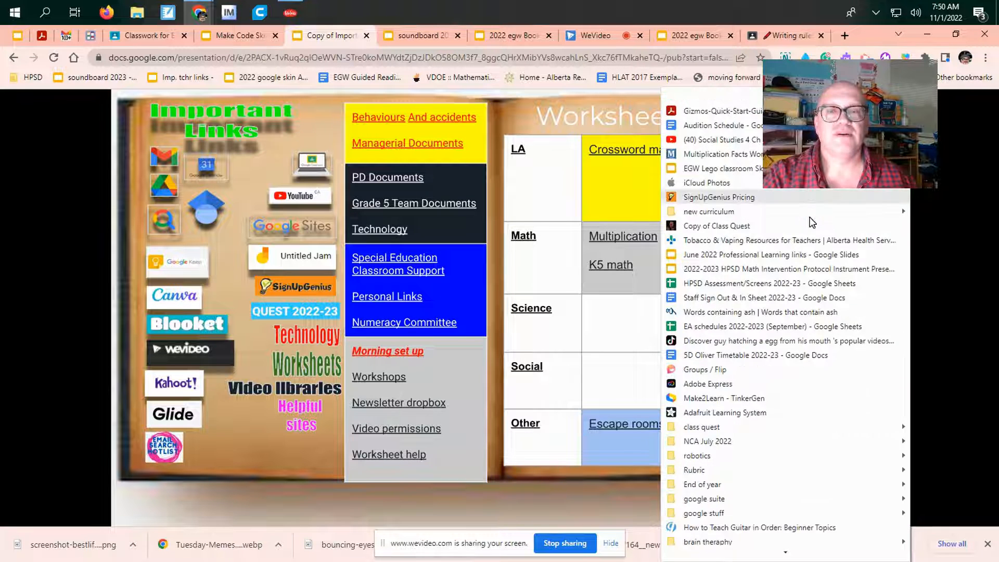
pyautogui.scroll(-3, 824, 262)
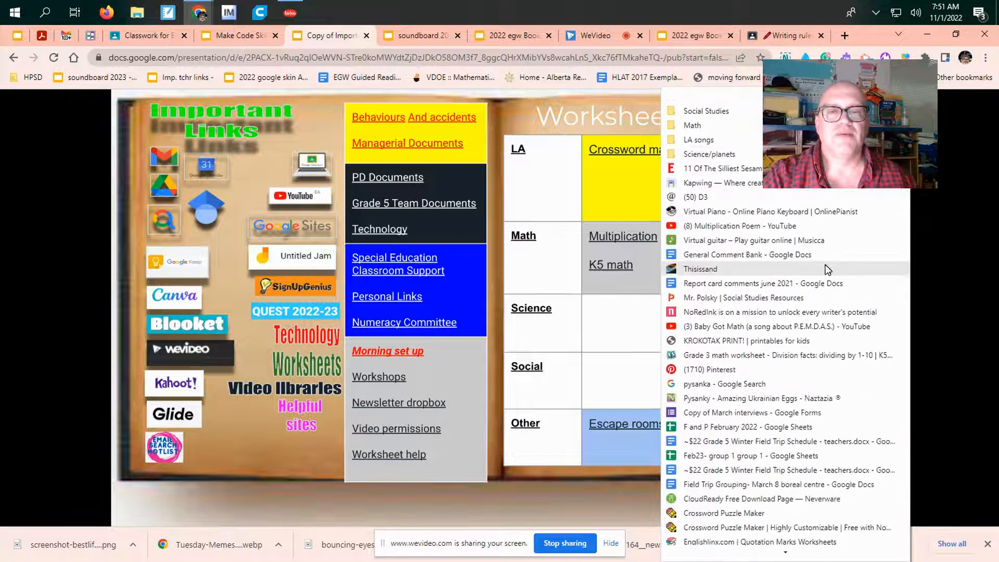
pyautogui.click(498, 220)
pyautogui.click(499, 219)
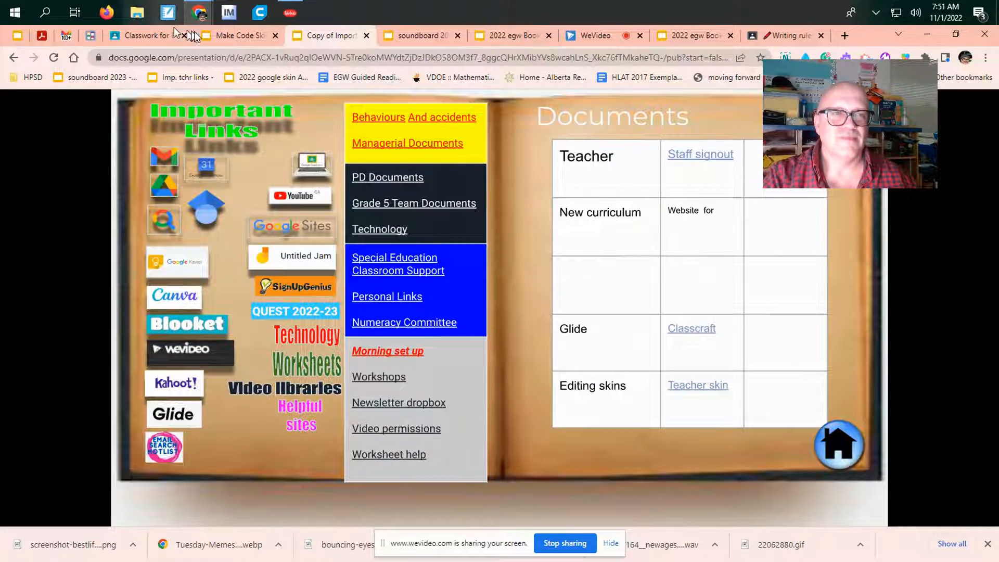
# Step: Switch to the soundboard presentation, play the Grand Entrance sound, and follow the edit soundboards link on its Settings page
pyautogui.click(412, 36)
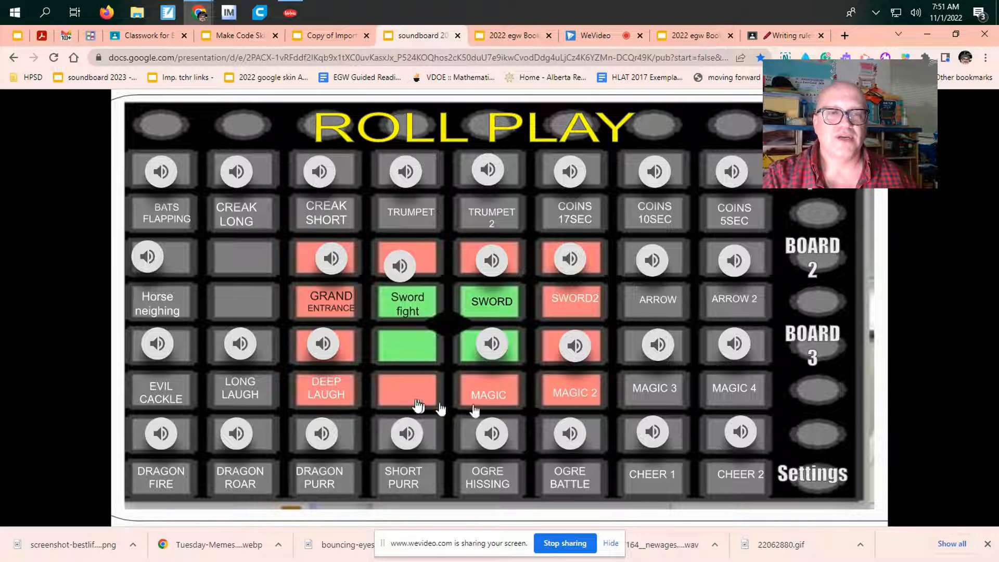
pyautogui.moveTo(330, 264)
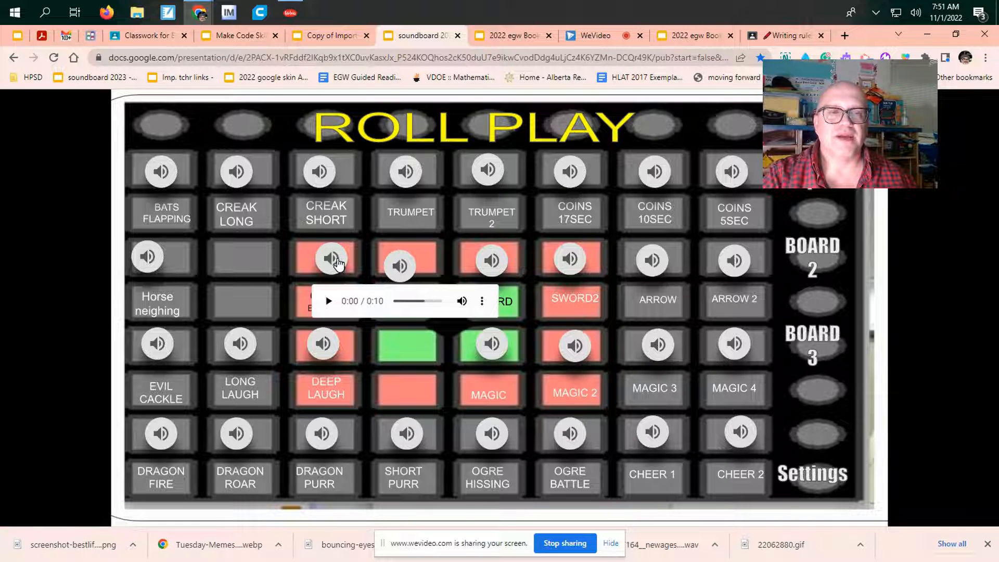
pyautogui.click(326, 302)
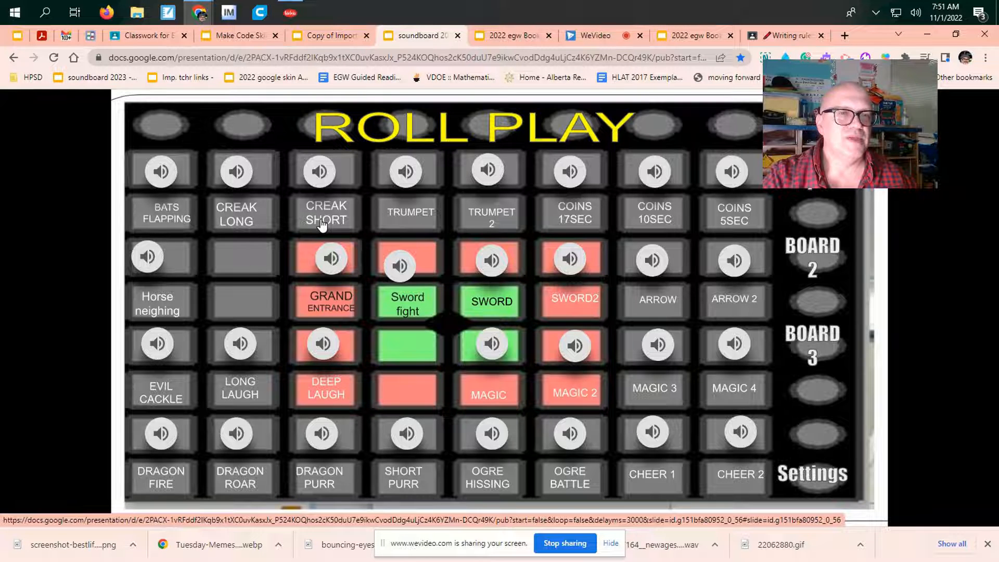
pyautogui.click(811, 482)
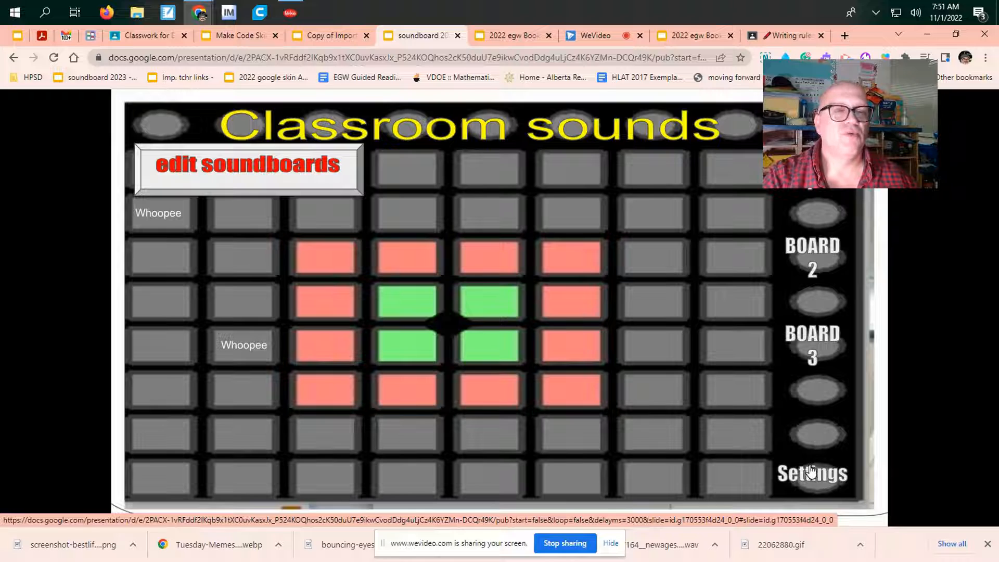
pyautogui.click(289, 165)
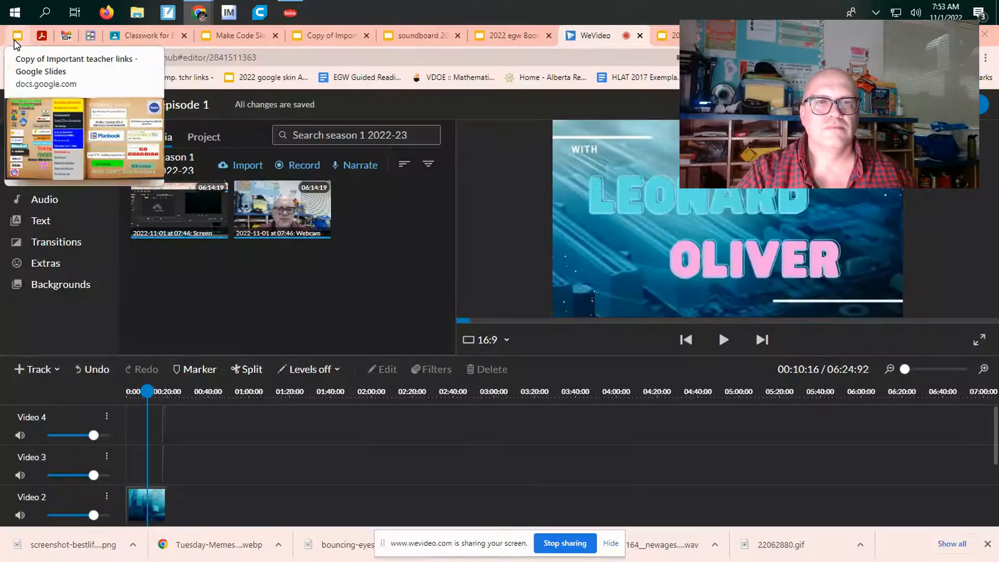
# Step: Open Google Drive from the Important Links book and create a new blank Google Slides presentation
pyautogui.click(14, 38)
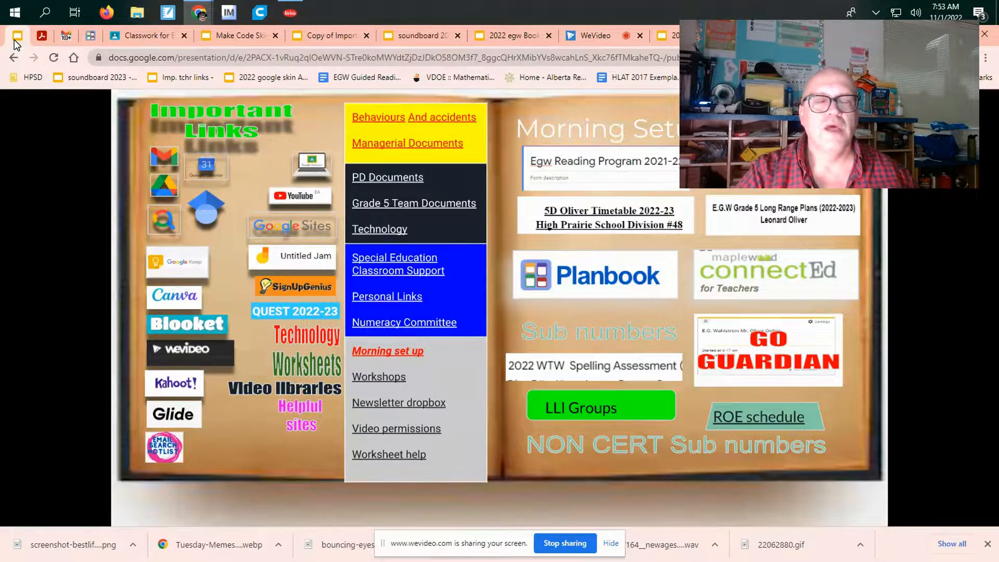
pyautogui.click(172, 186)
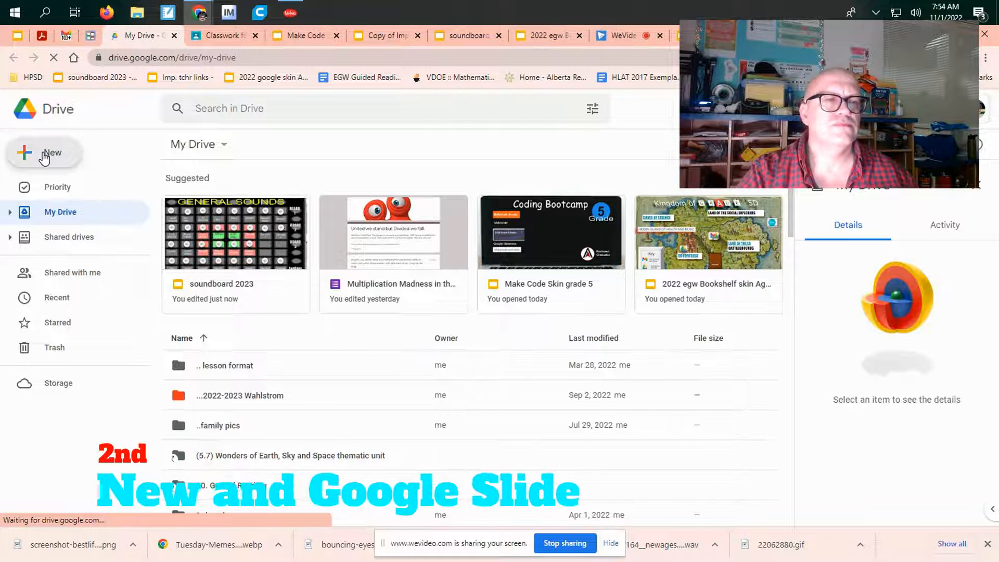
pyautogui.click(45, 156)
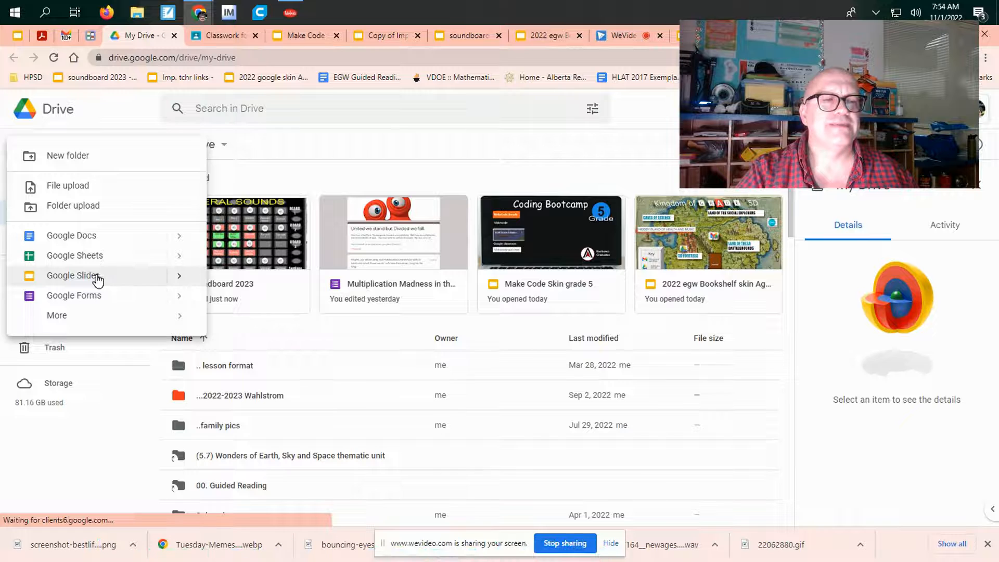
pyautogui.click(97, 277)
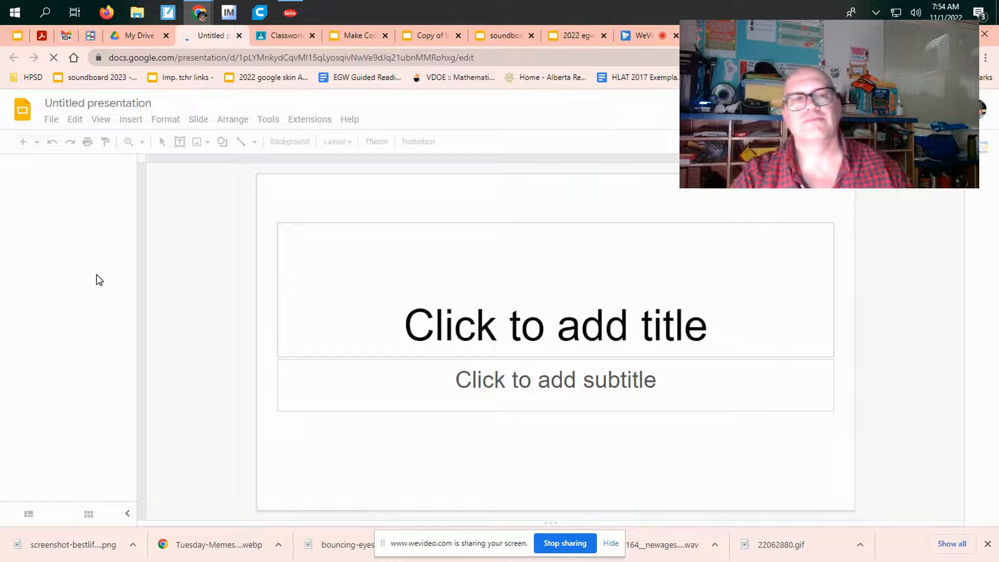
# Step: Name the presentation "My LA testing" and delete the title and subtitle placeholders from the first slide
pyautogui.click(101, 102)
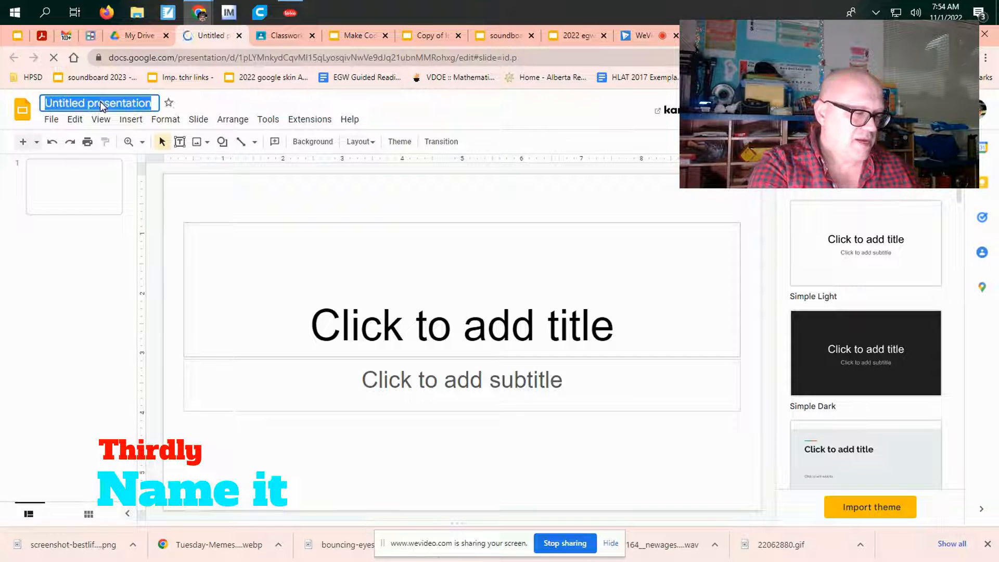
pyautogui.write('My LA')
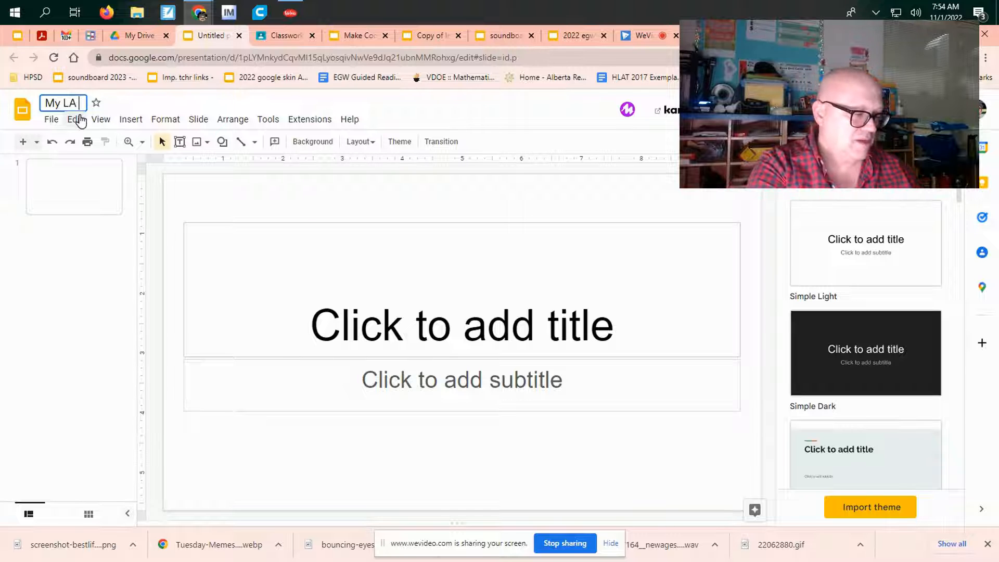
pyautogui.write(' test')
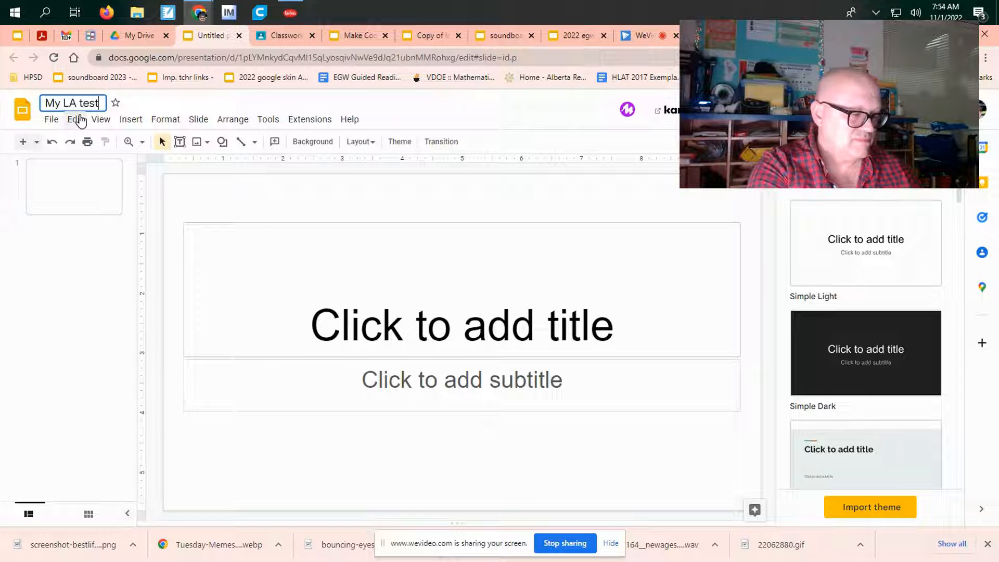
pyautogui.write('ing')
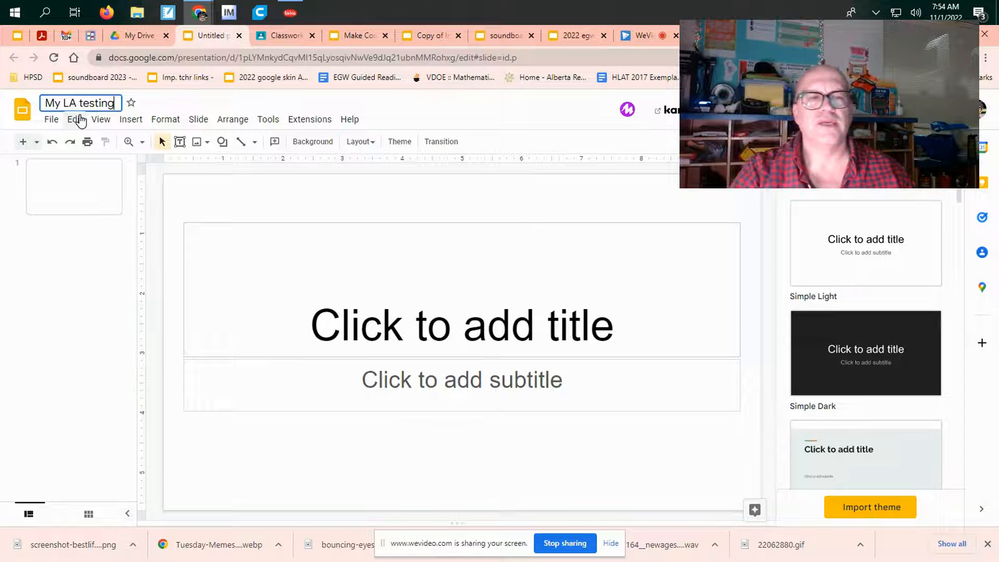
pyautogui.click(437, 107)
pyautogui.moveTo(329, 208); pyautogui.dragTo(482, 444)
pyautogui.press('Delete')
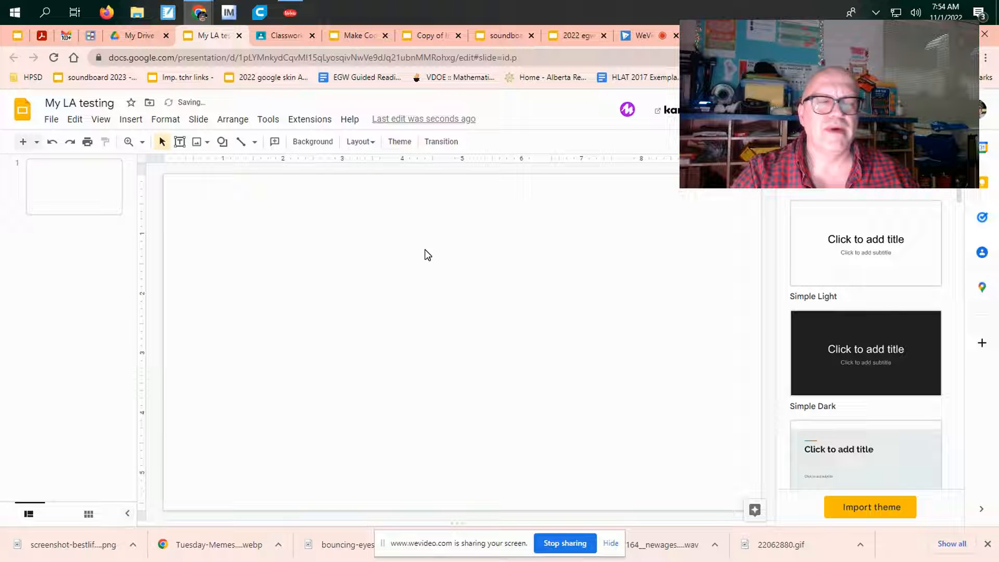
# Step: Search Google Images for "bookshelf" and set a photo of full library shelves as the slide background
pyautogui.rightClick(178, 191)
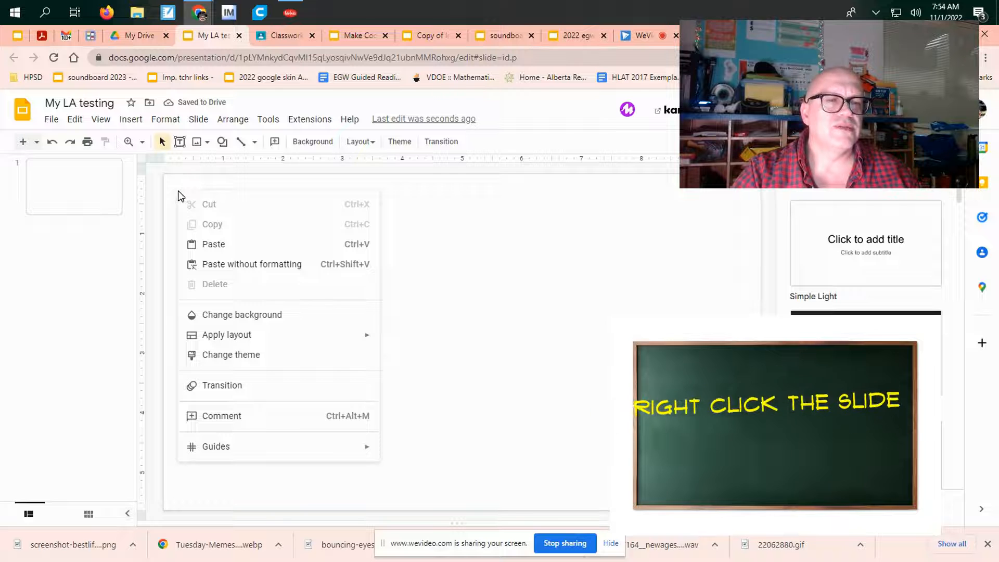
pyautogui.click(202, 314)
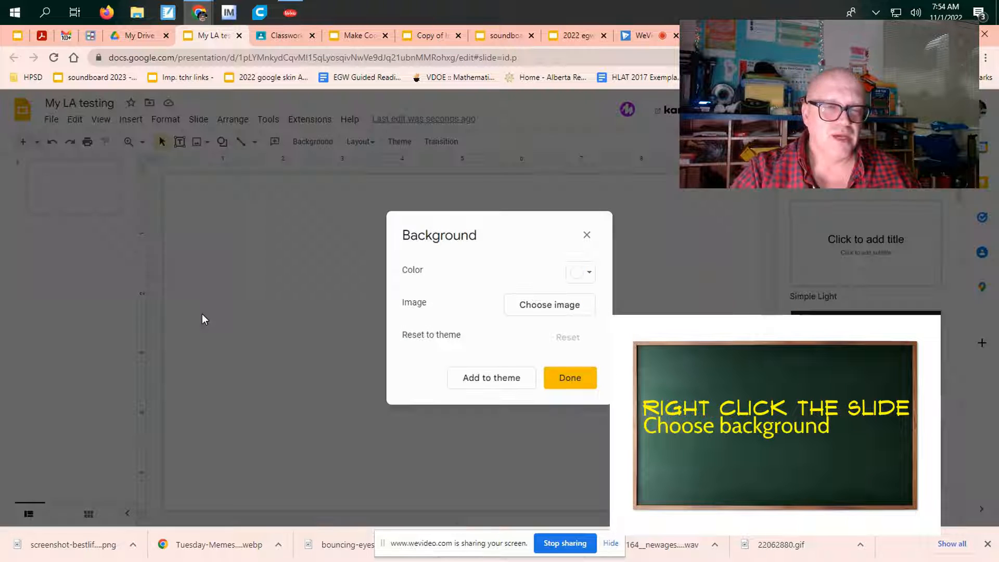
pyautogui.click(562, 311)
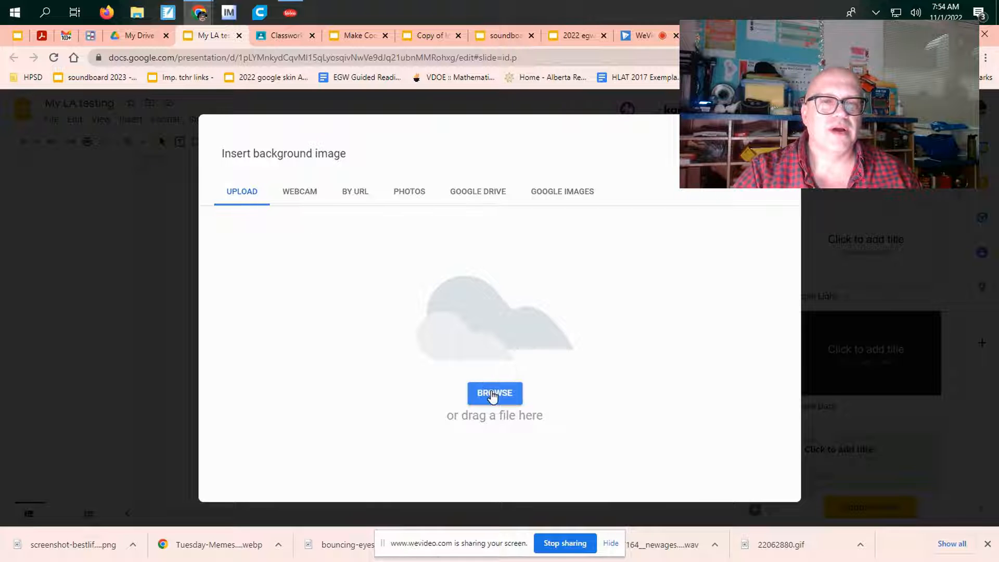
pyautogui.click(562, 193)
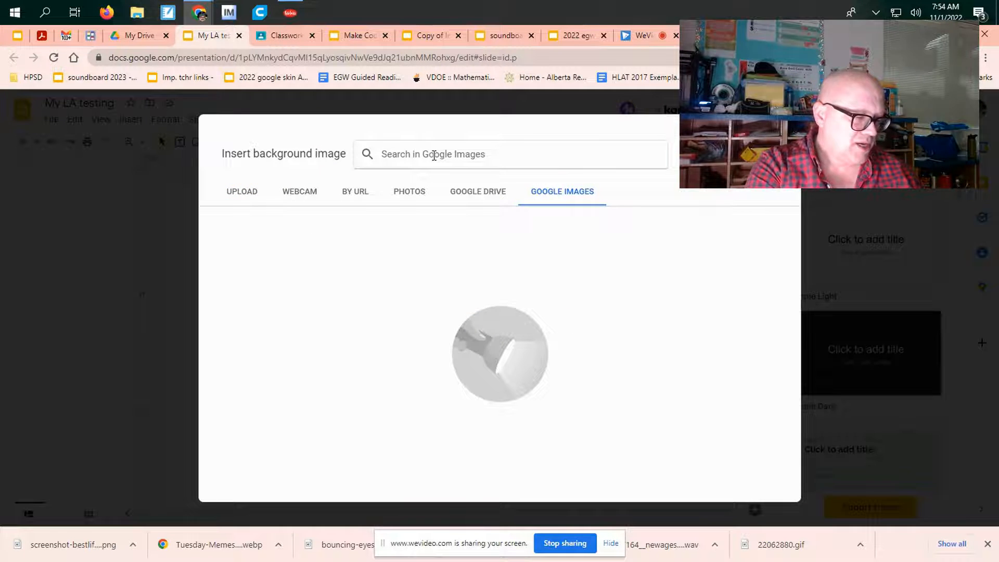
pyautogui.write('bookshelf')
pyautogui.press('Return')
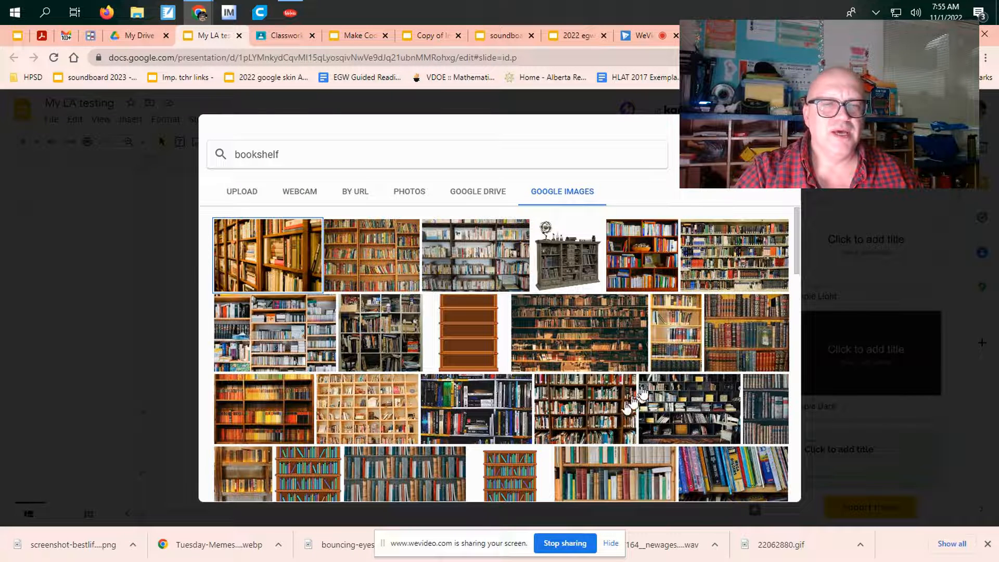
pyautogui.click(729, 257)
pyautogui.click(765, 485)
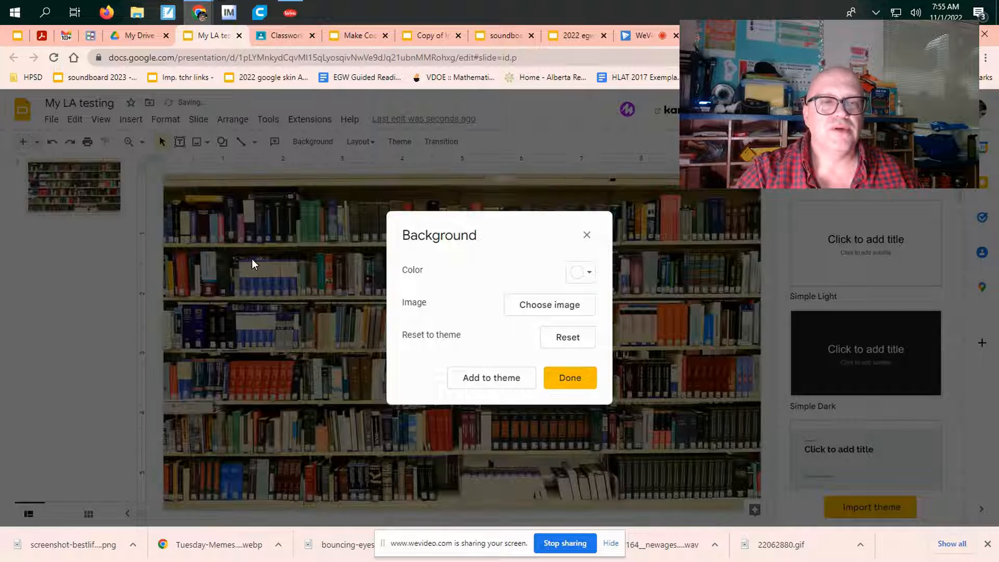
pyautogui.click(589, 378)
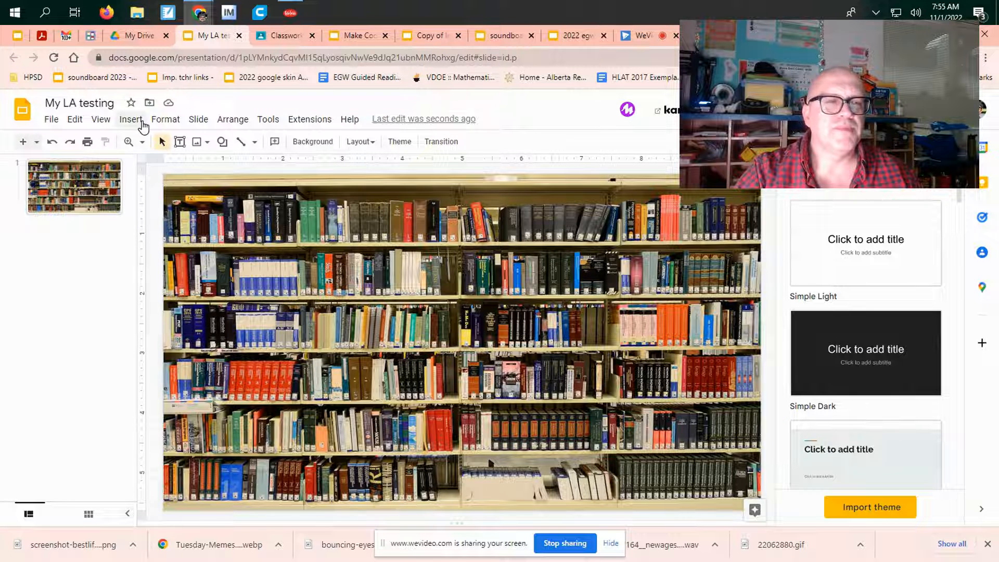
# Step: Add the word art title "La Today" near the top of the slide and fill it with bright green
pyautogui.click(142, 126)
pyautogui.click(159, 299)
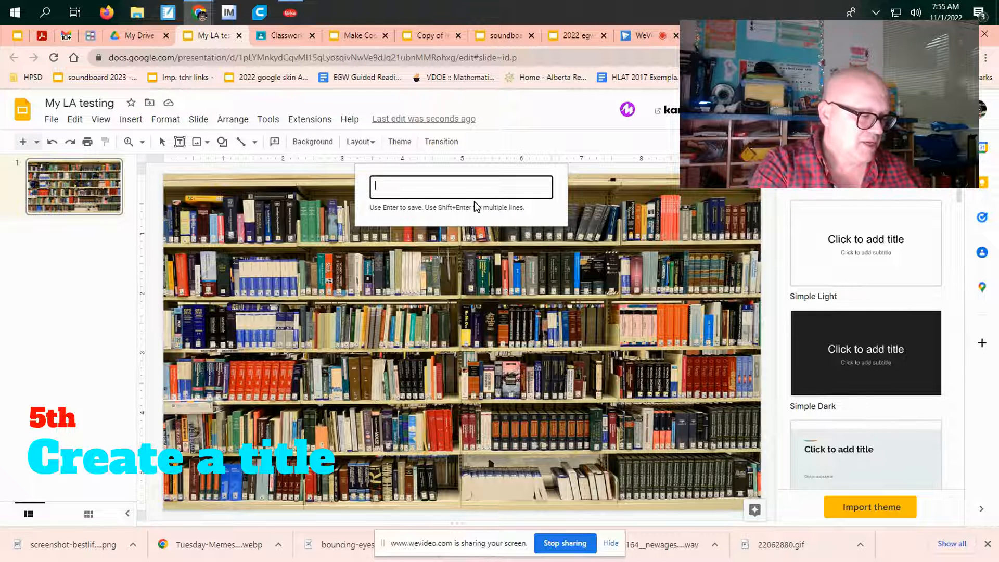
pyautogui.write('La To')
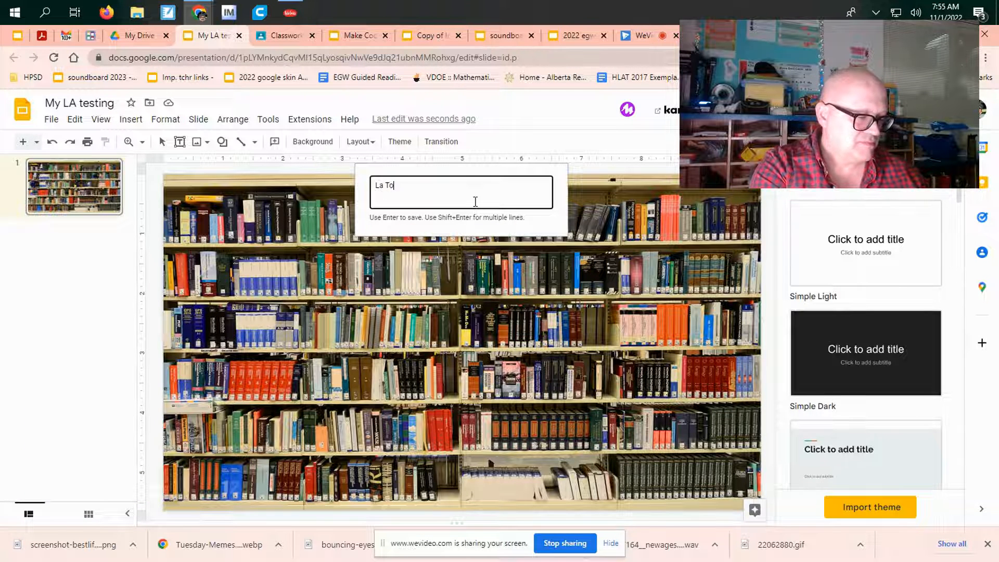
pyautogui.write('day')
pyautogui.press('Return')
pyautogui.moveTo(480, 344); pyautogui.dragTo(510, 257)
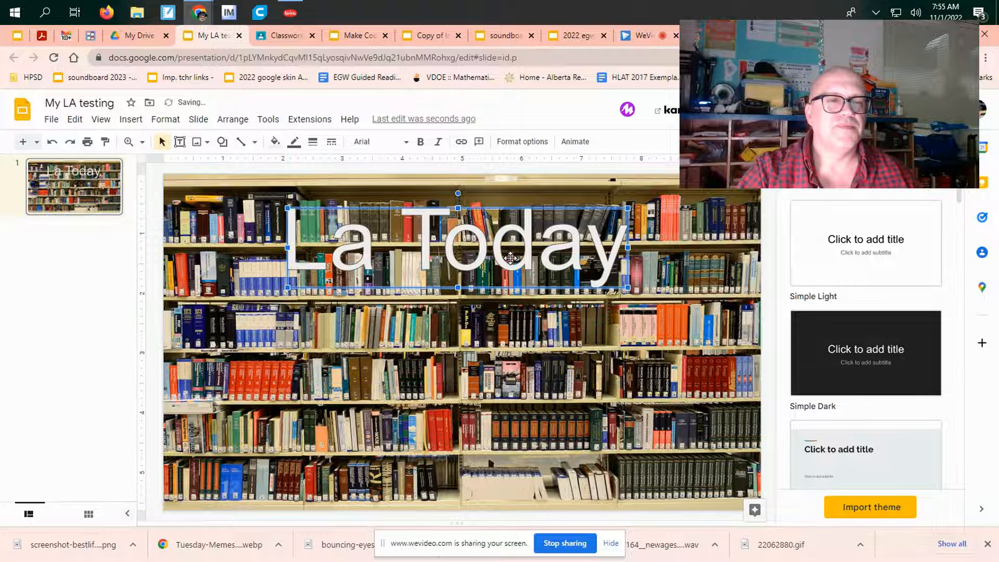
pyautogui.click(275, 142)
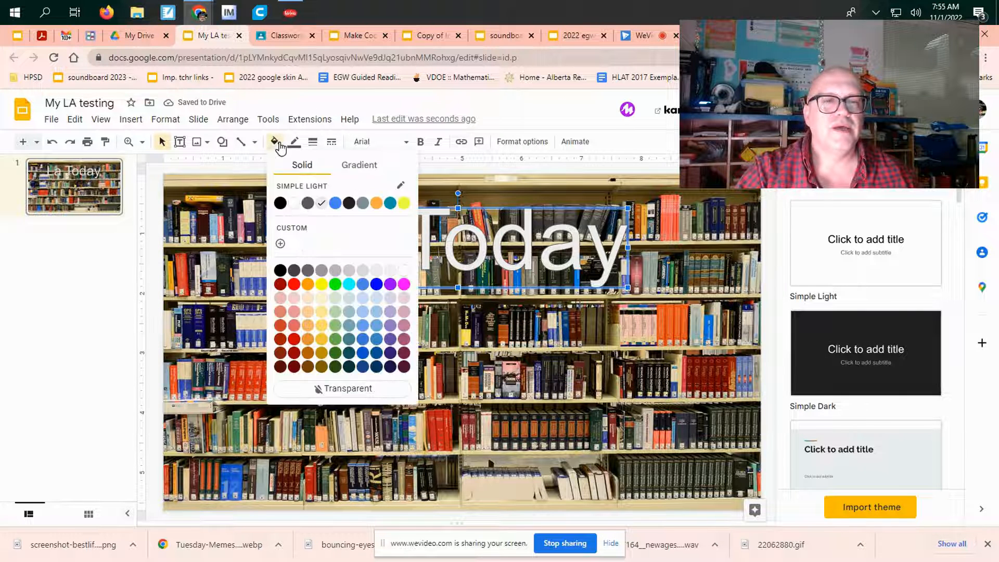
pyautogui.click(335, 284)
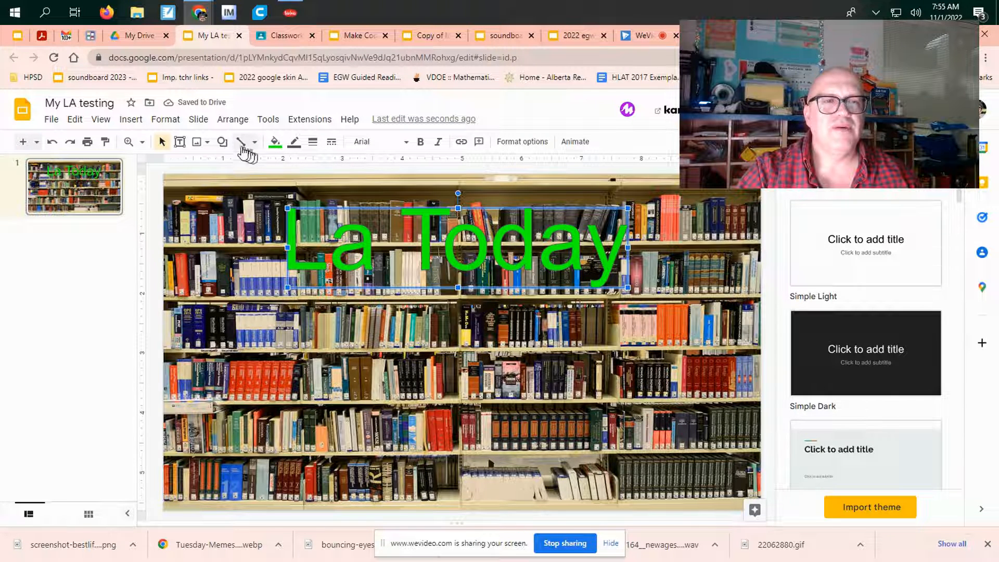
# Step: Draw a rounded rectangle around the "La Today" title and send it to the back so it sits behind the word art
pyautogui.click(223, 142)
pyautogui.moveTo(245, 165)
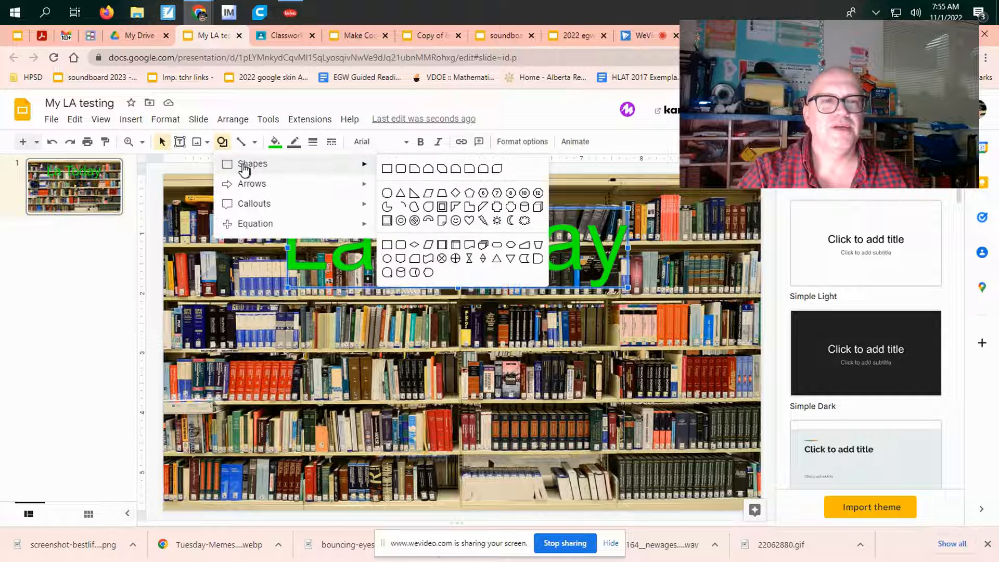
pyautogui.click(405, 172)
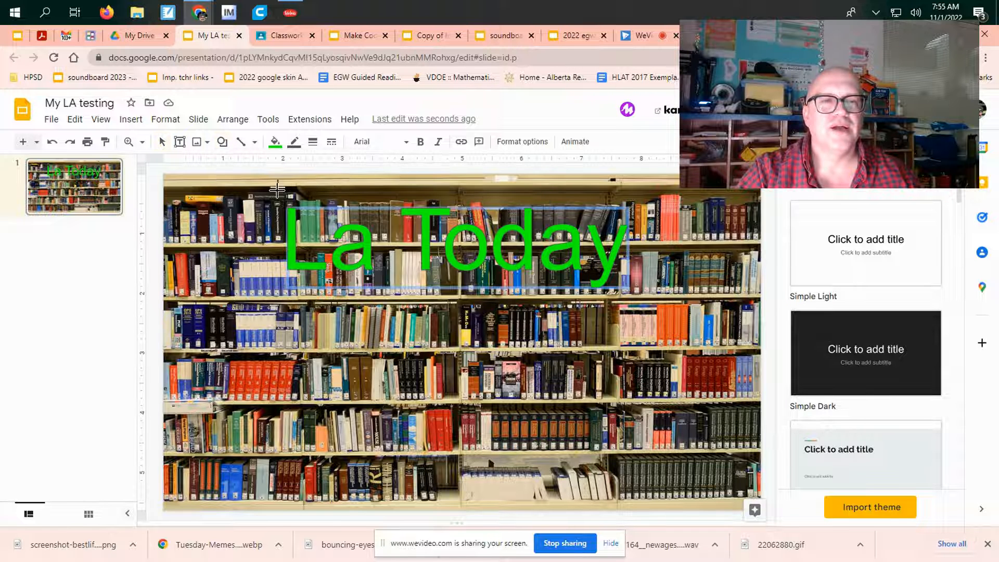
pyautogui.moveTo(645, 316); pyautogui.dragTo(644, 307)
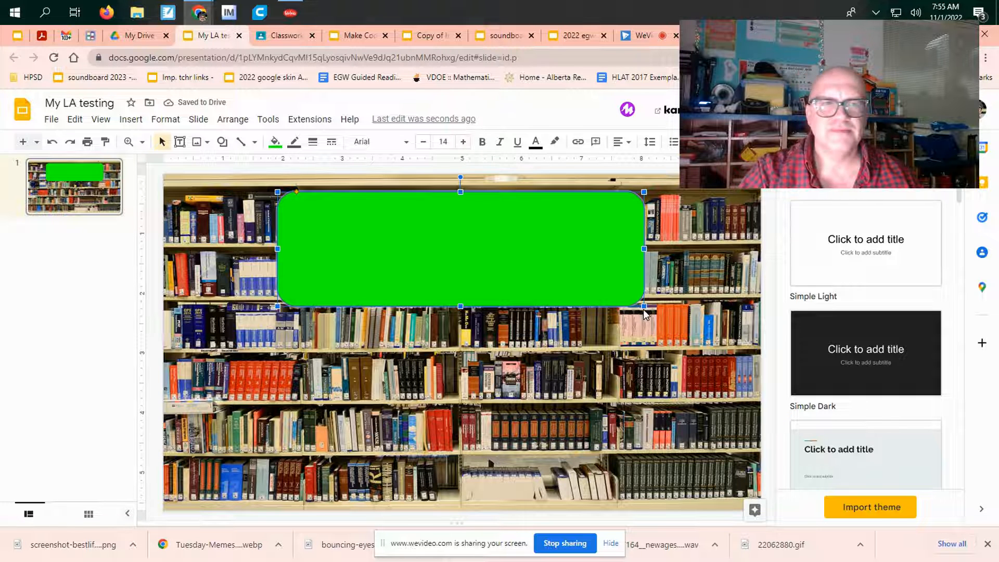
pyautogui.rightClick(589, 217)
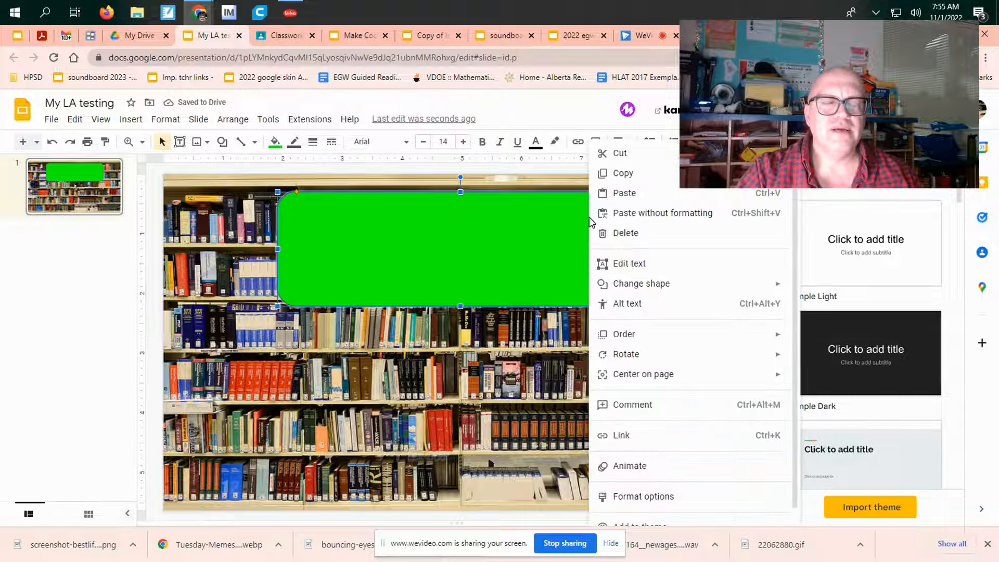
pyautogui.moveTo(701, 346)
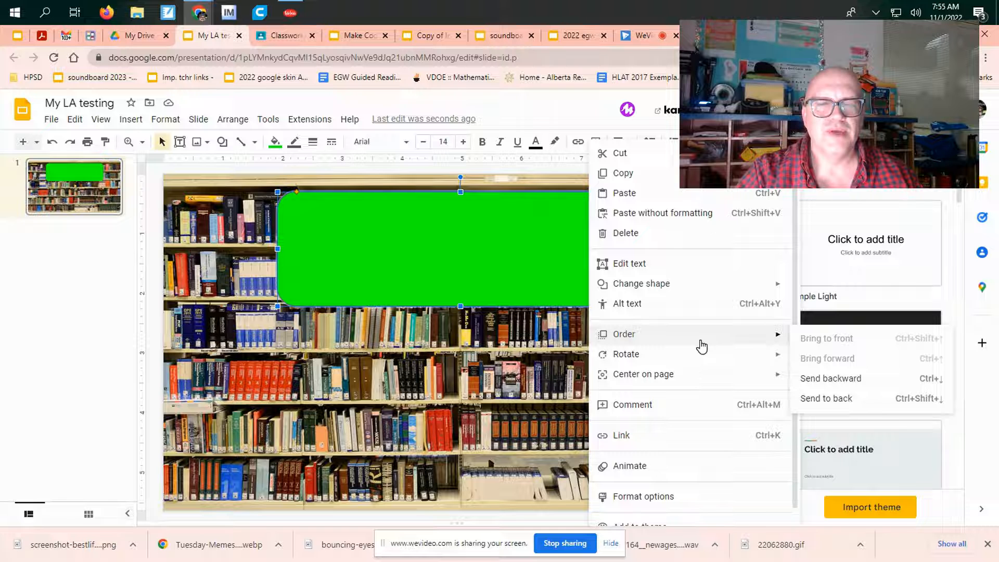
pyautogui.click(842, 400)
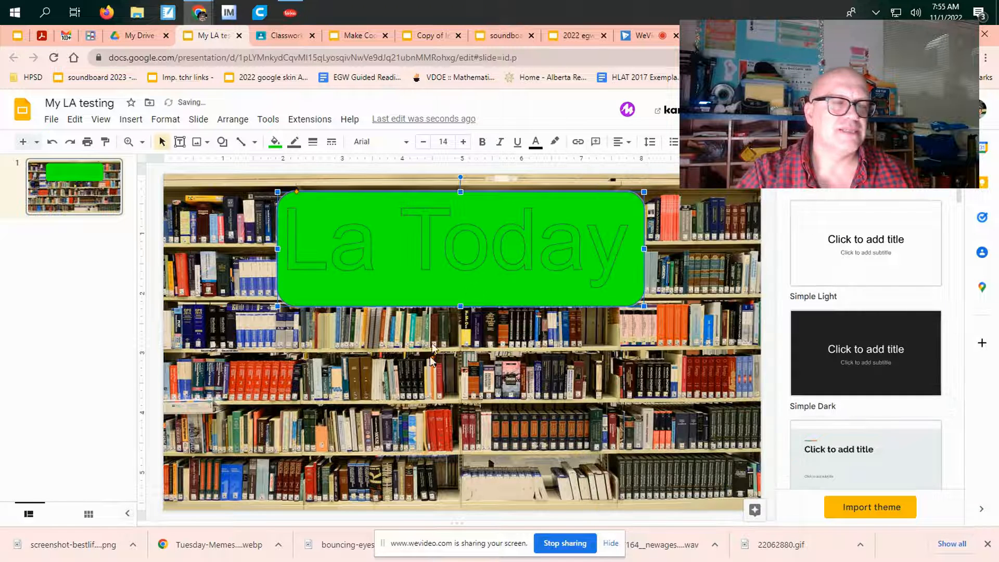
pyautogui.click(451, 339)
# Step: Fill the "La Today" word art with the theme's yellow
pyautogui.click(366, 258)
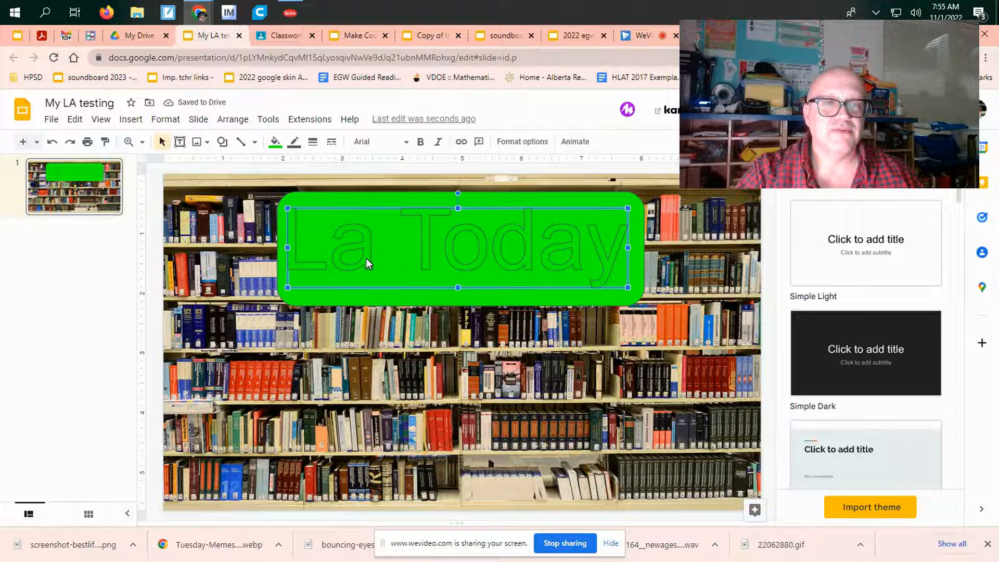
pyautogui.click(274, 141)
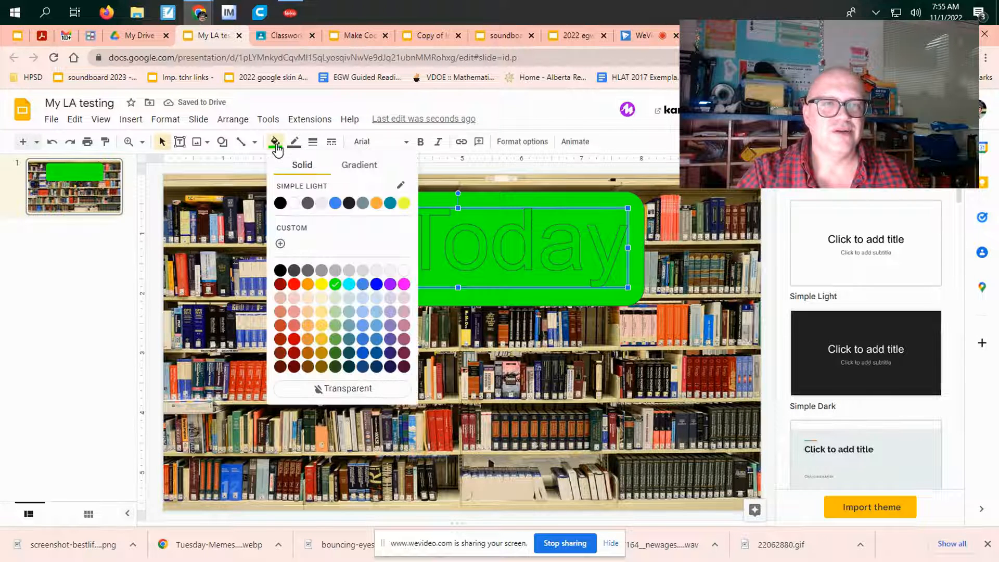
pyautogui.click(404, 204)
pyautogui.click(407, 343)
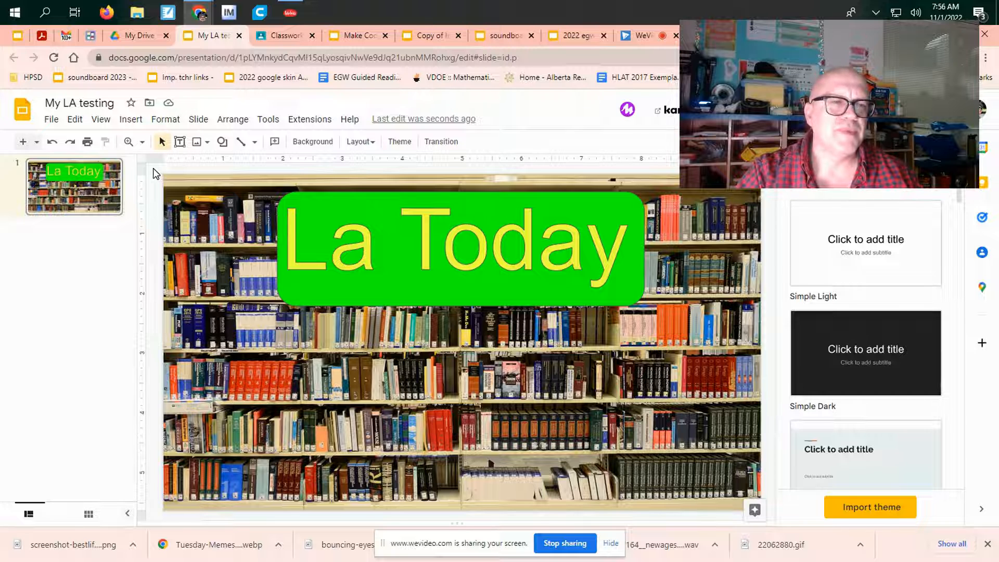
# Step: Draw a rounded rectangle covering the whole slide and make its fill transparent
pyautogui.click(222, 145)
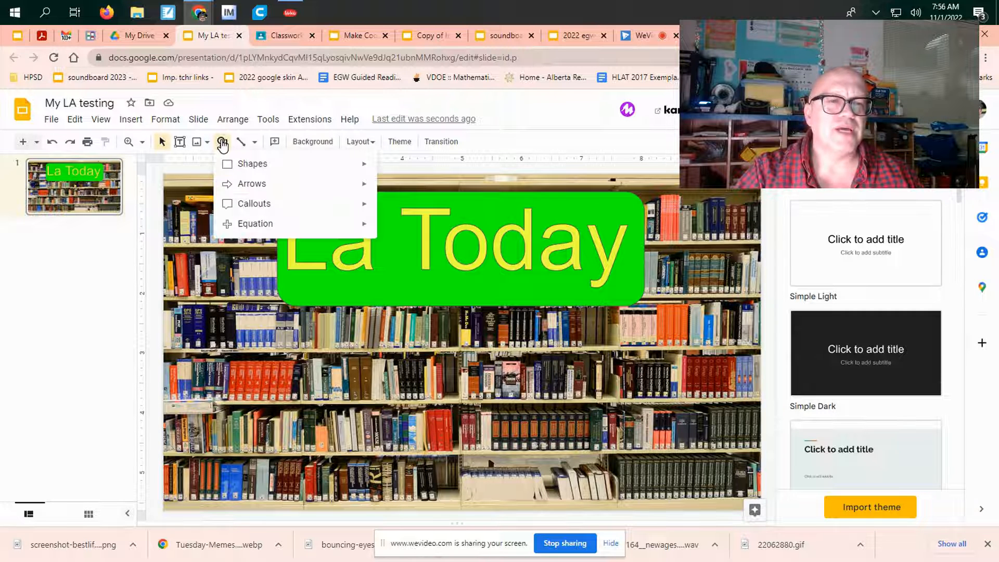
pyautogui.moveTo(288, 170)
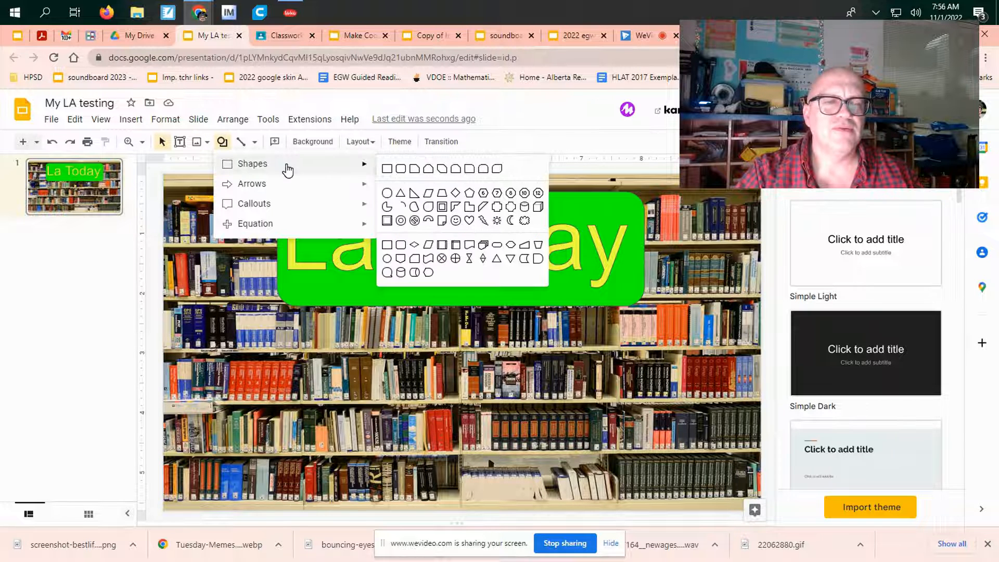
pyautogui.click(401, 169)
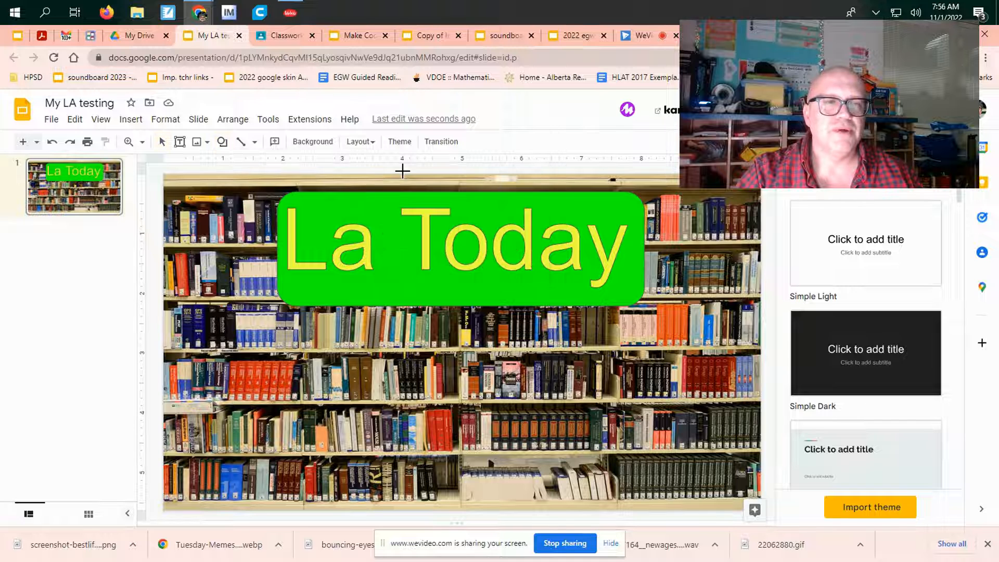
pyautogui.moveTo(166, 172); pyautogui.dragTo(768, 509)
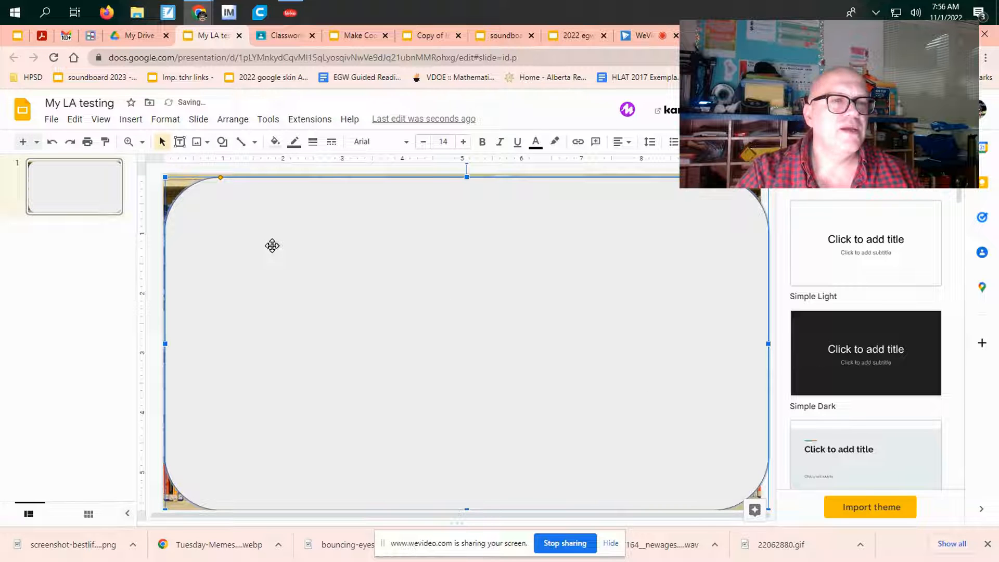
pyautogui.click(275, 142)
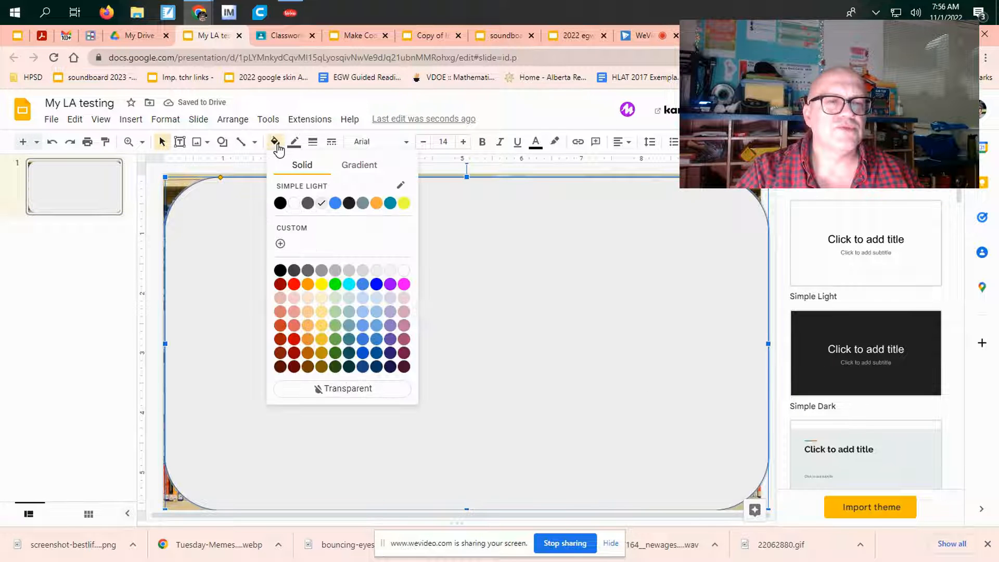
pyautogui.click(354, 388)
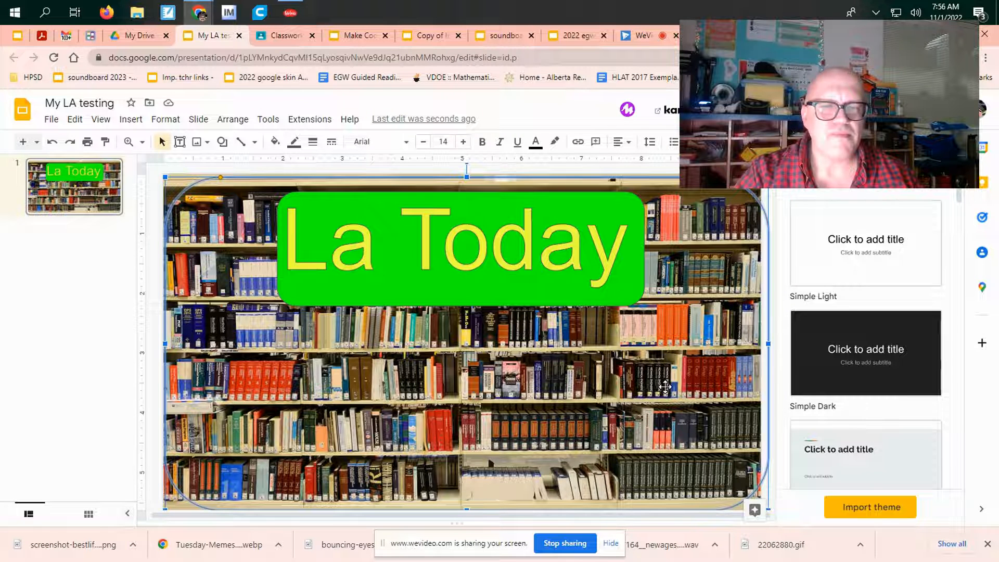
# Step: Link the transparent slide-sized rectangle to Slide 1 of this presentation and deselect it
pyautogui.rightClick(686, 347)
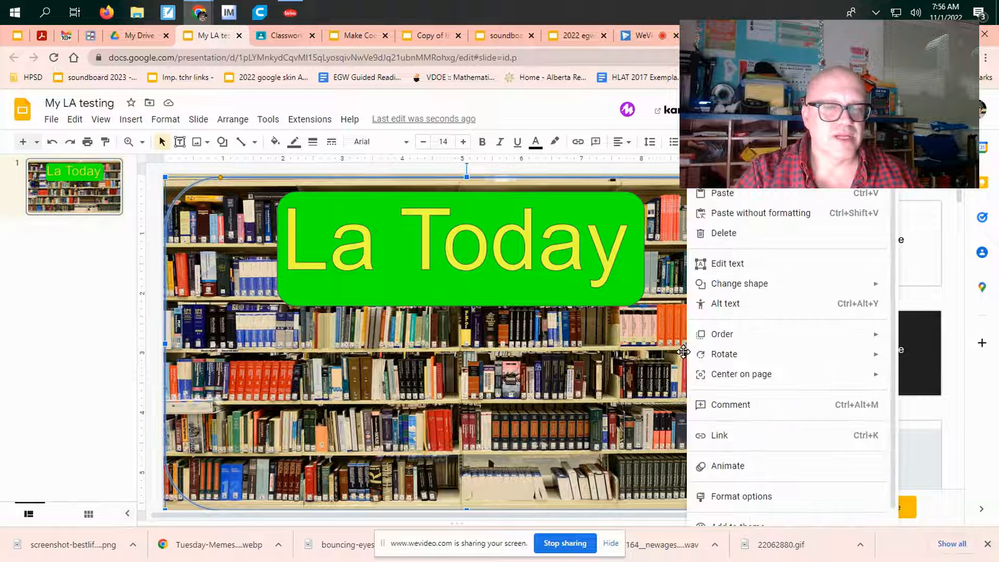
pyautogui.click(760, 416)
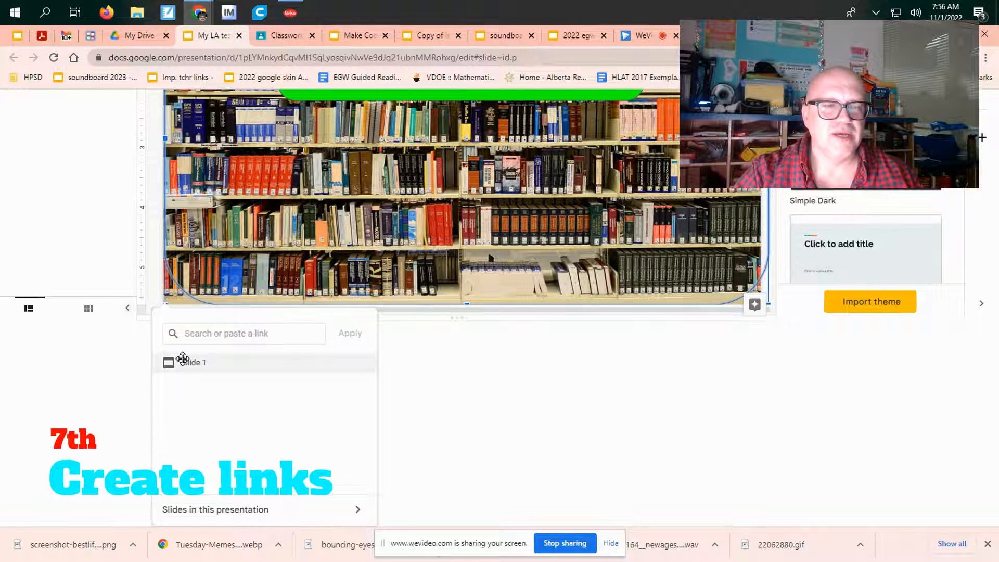
pyautogui.click(185, 360)
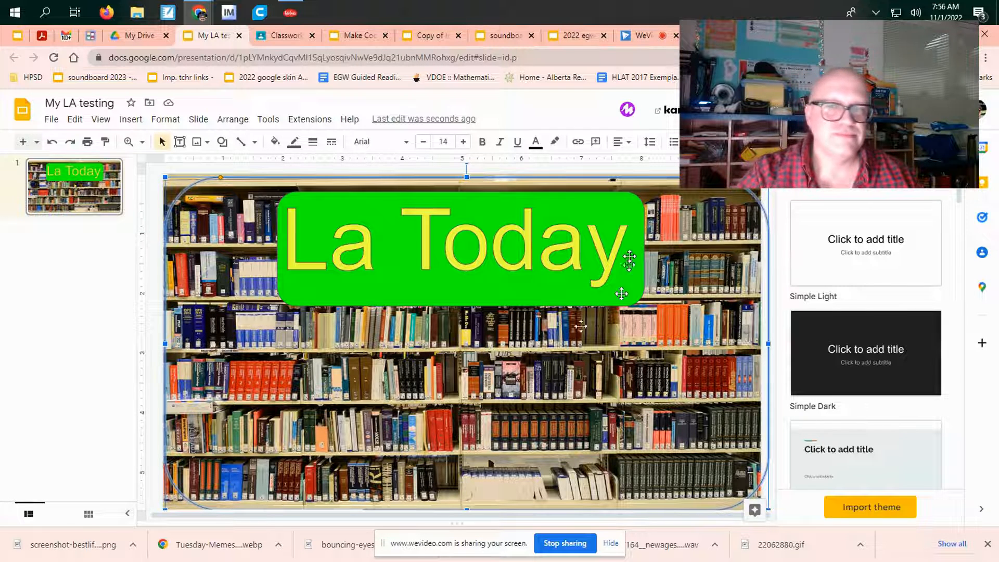
pyautogui.click(151, 199)
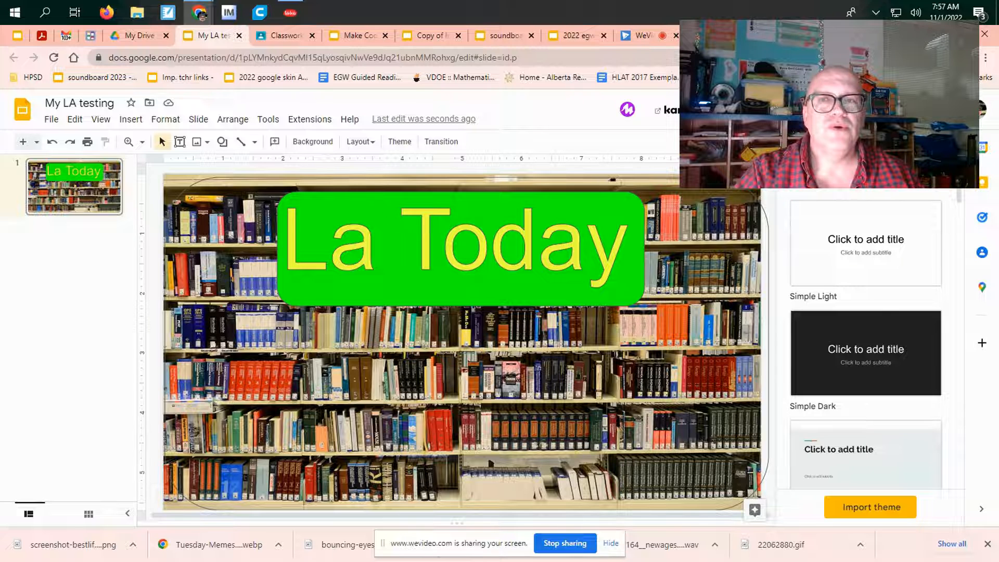
# Step: Open the bookmarked freesoundeffects.com Scary and Horror page in a new browser tab and copy its web address
pyautogui.hotkey('ctrl', 't')
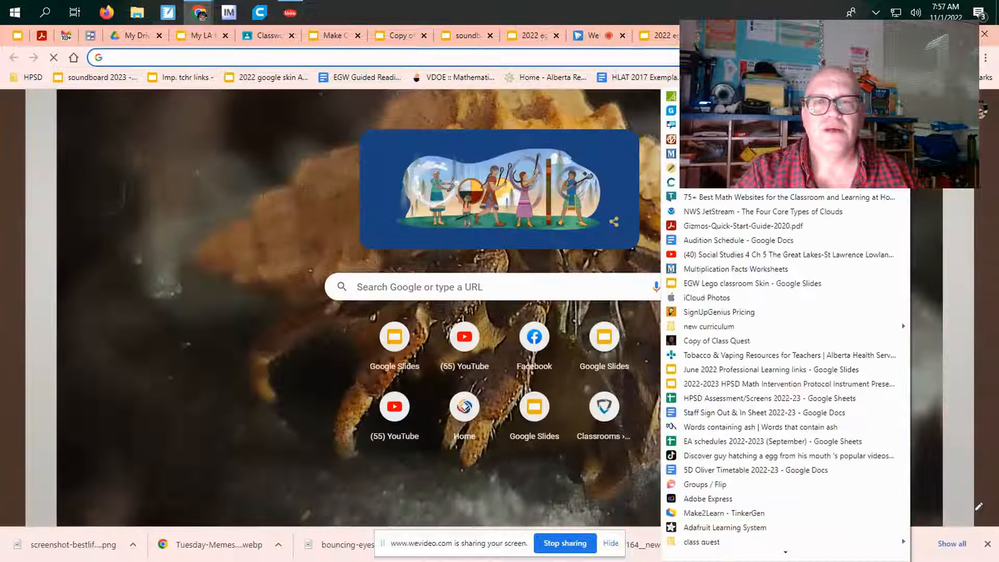
pyautogui.click(739, 139)
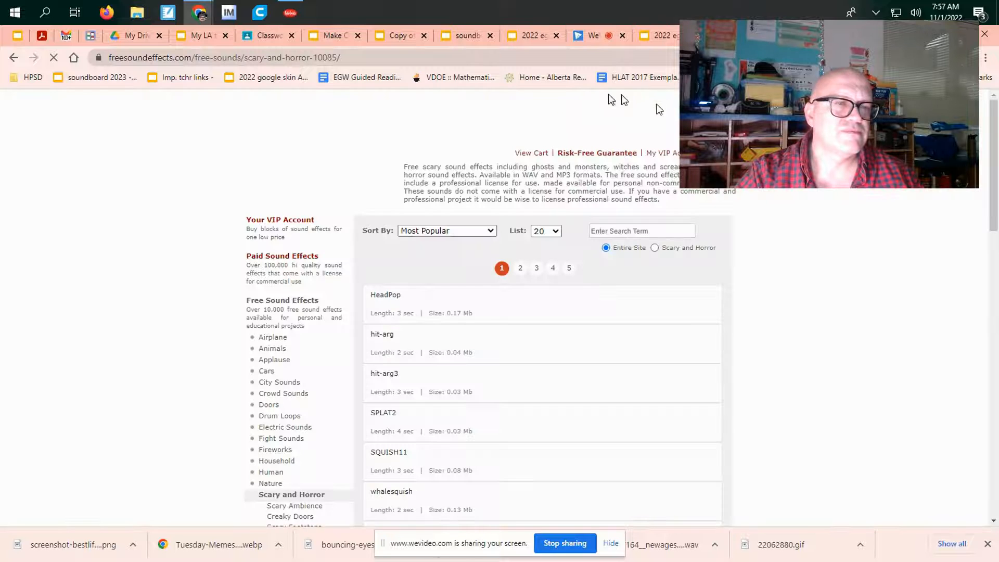
pyautogui.click(160, 57)
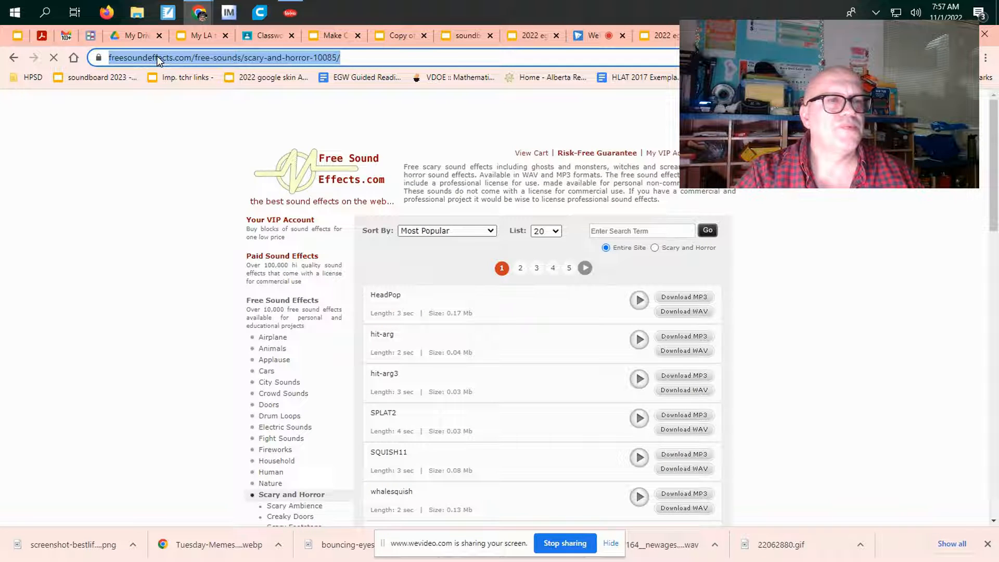
pyautogui.rightClick(159, 57)
pyautogui.click(196, 145)
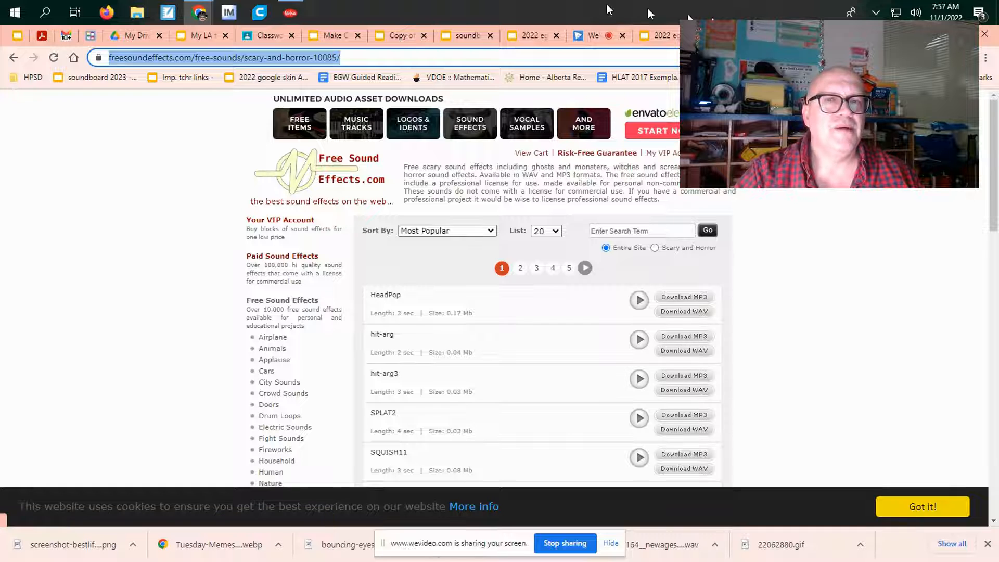
# Step: Return to the "My LA testing" presentation and add a text box reading "Sound effects" over the red books on the fourth shelf
pyautogui.click(182, 41)
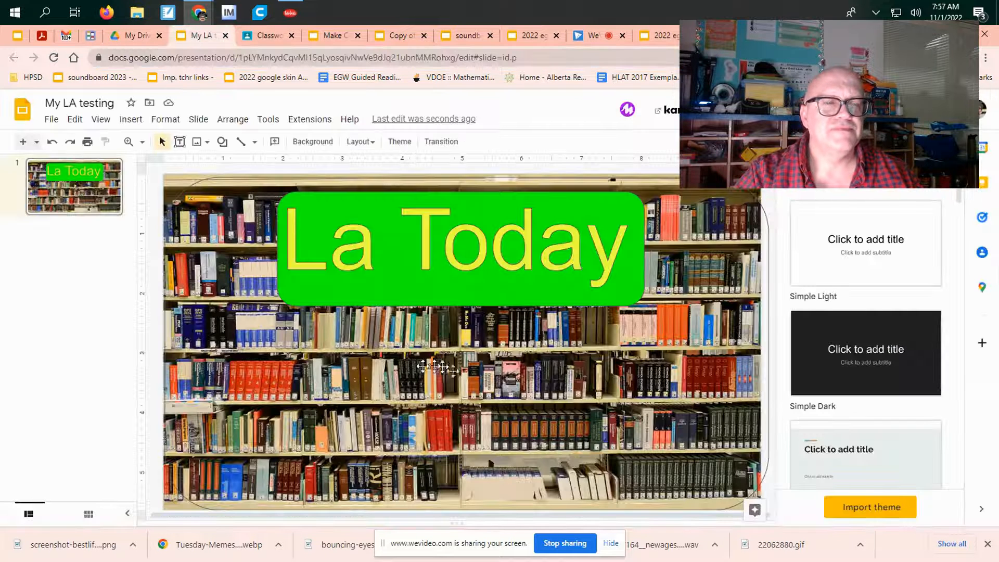
pyautogui.click(131, 120)
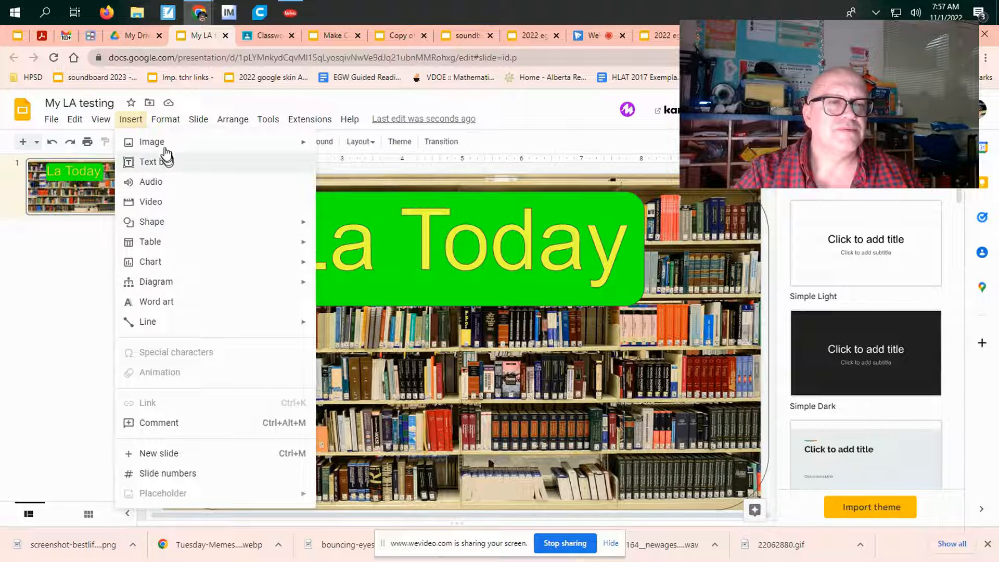
pyautogui.click(160, 162)
pyautogui.moveTo(211, 367)
pyautogui.mouseDown()
pyautogui.moveTo(327, 416)
pyautogui.moveTo(330, 394)
pyautogui.mouseUp()
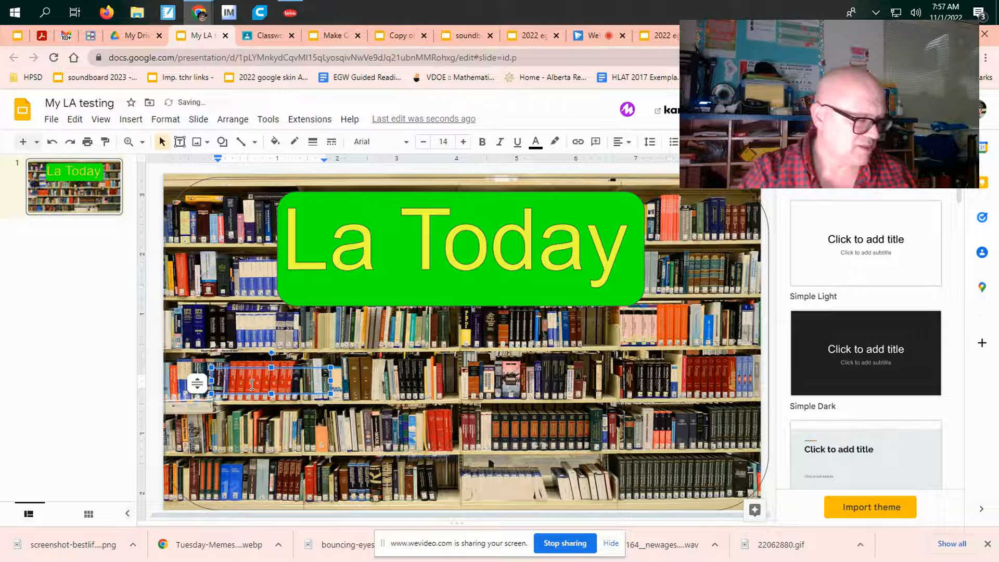
pyautogui.write('Sound')
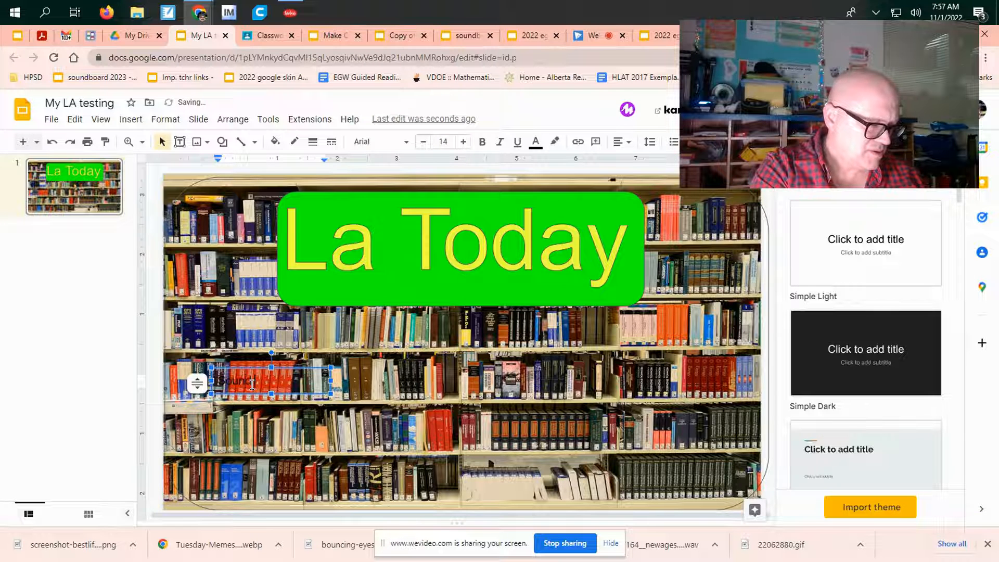
pyautogui.write(' effects')
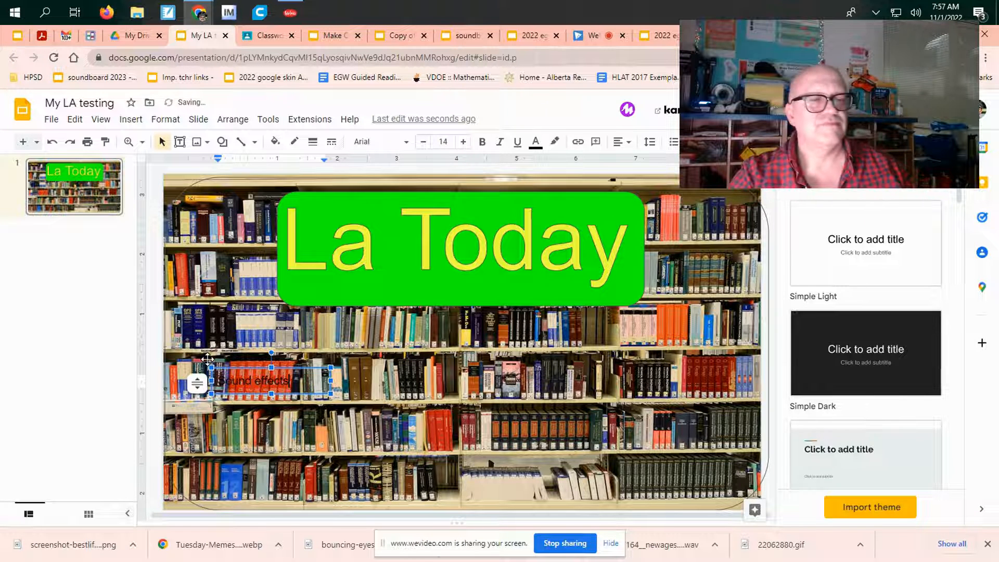
pyautogui.press('Escape')
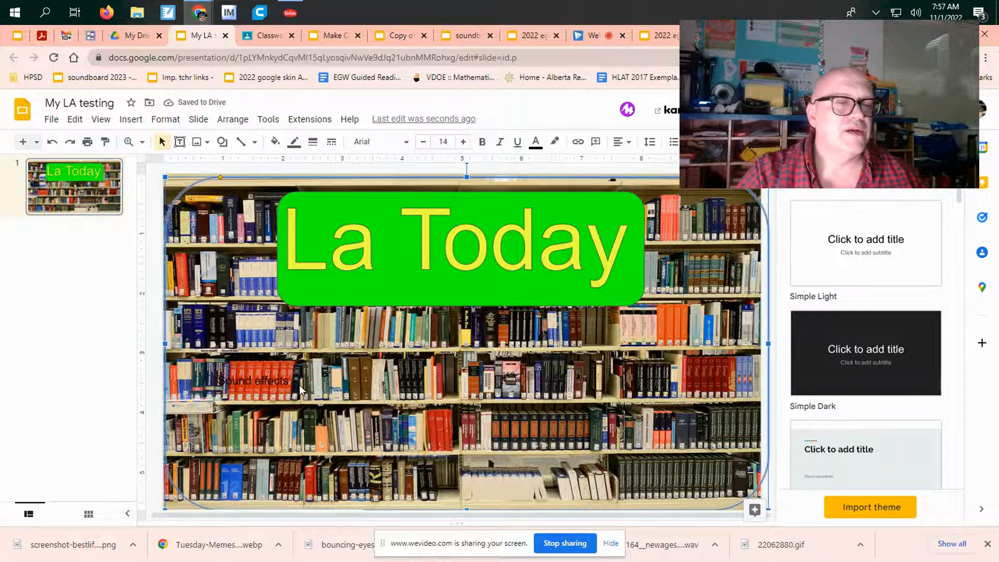
# Step: Draw an oval over the "Sound effects" label on the fourth shelf, large enough to cover the text
pyautogui.click(274, 141)
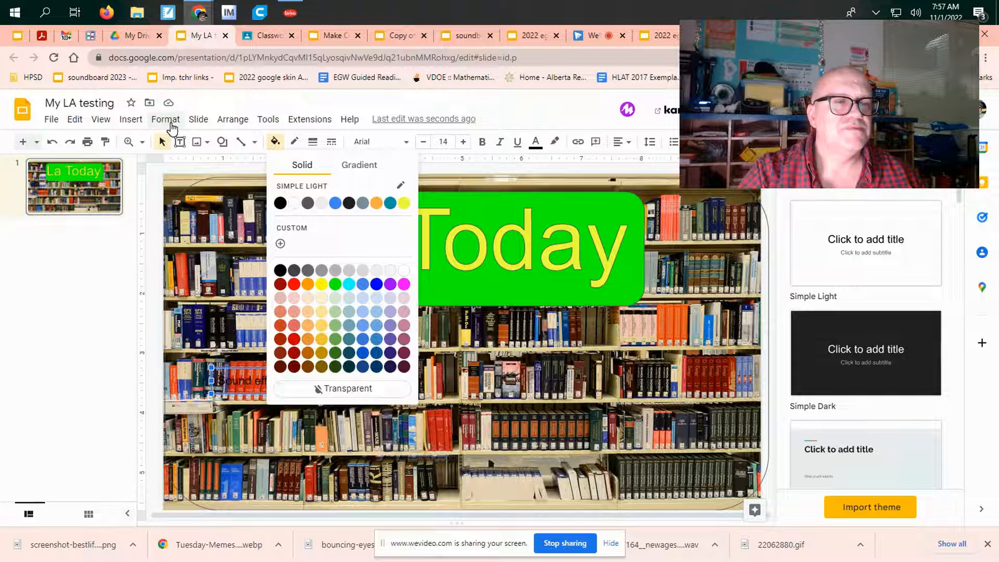
pyautogui.click(130, 119)
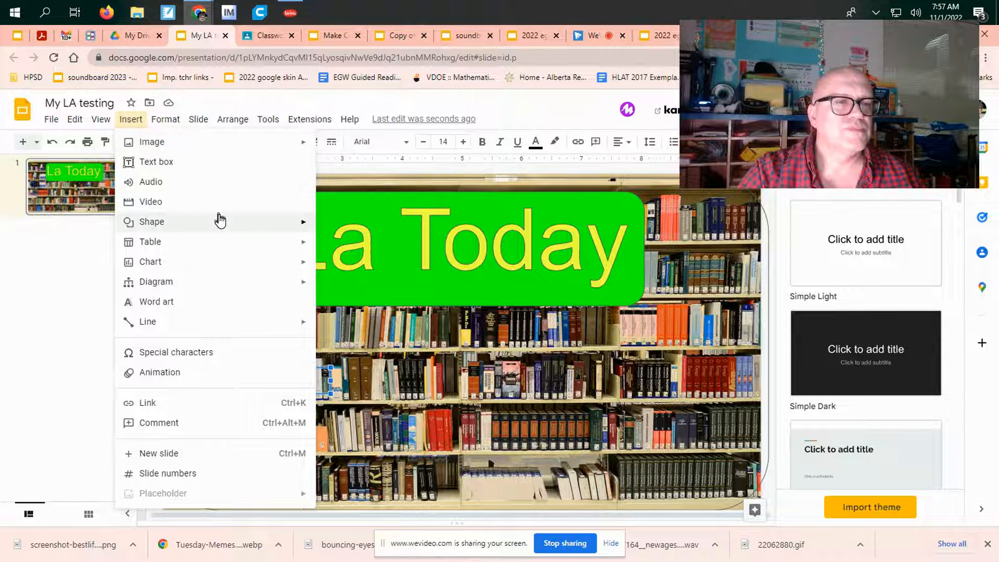
pyautogui.moveTo(220, 222)
pyautogui.moveTo(384, 229)
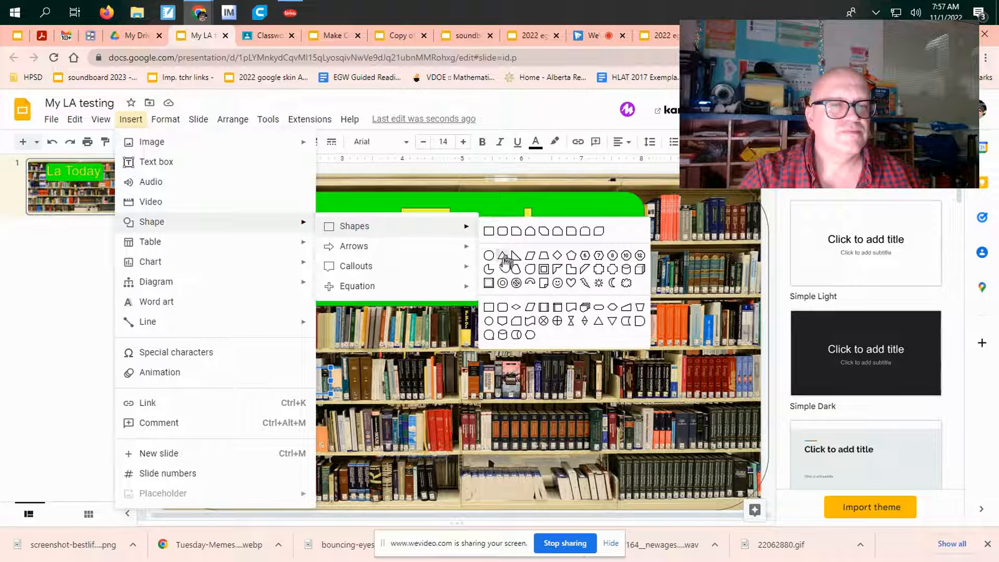
pyautogui.click(488, 255)
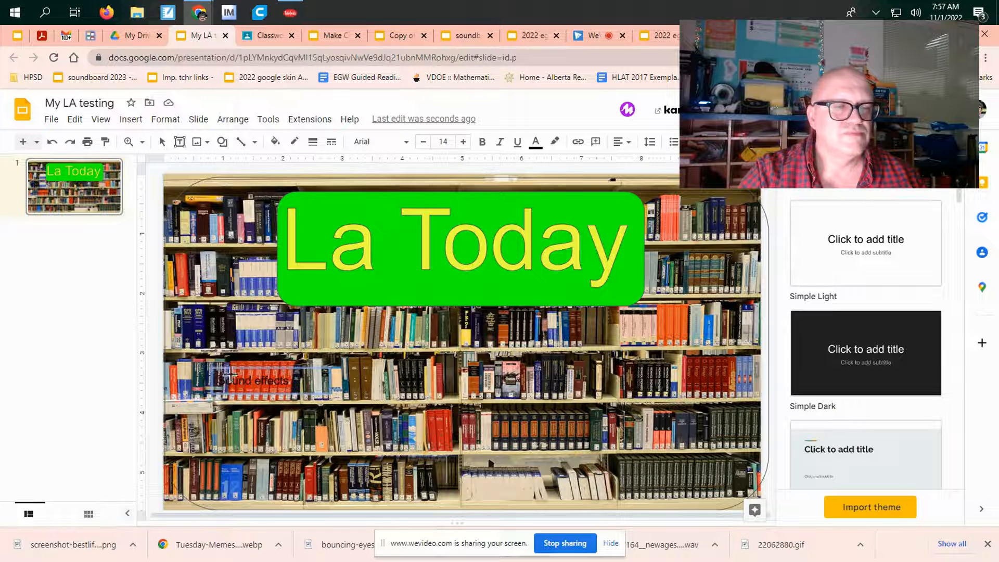
pyautogui.moveTo(209, 350); pyautogui.dragTo(302, 418)
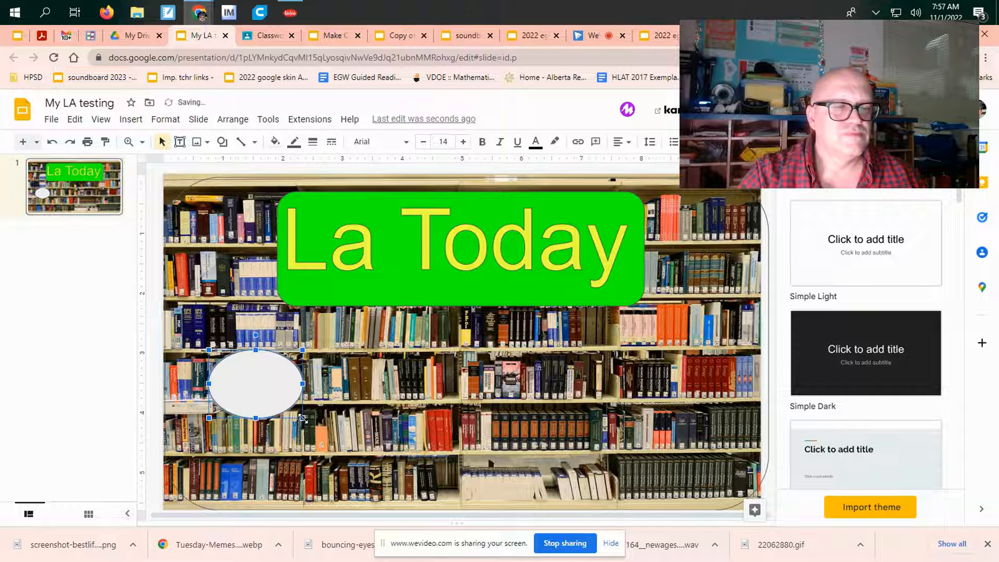
# Step: Send the oval to the back so it sits behind the "Sound effects" text, and deselect it
pyautogui.rightClick(279, 392)
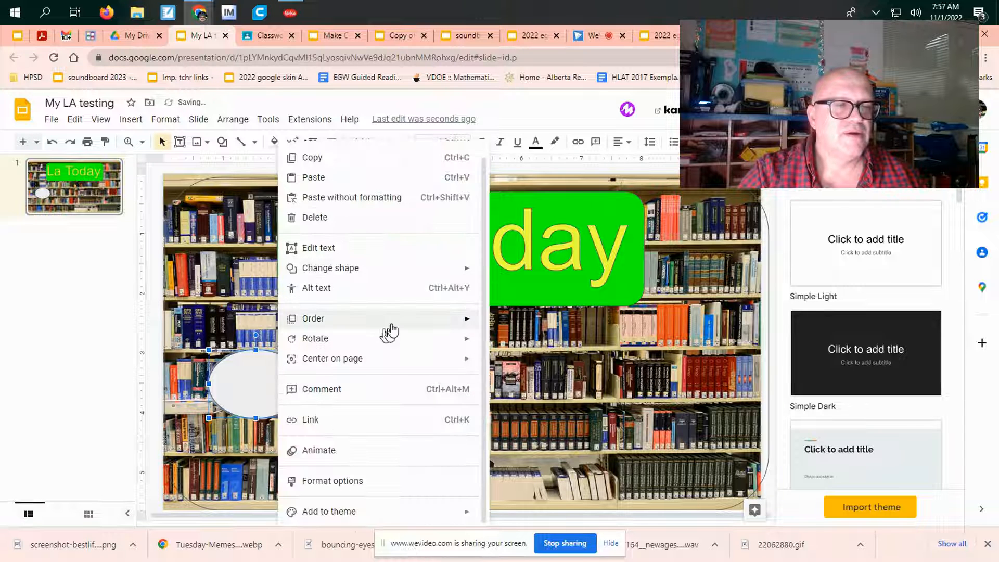
pyautogui.moveTo(393, 334)
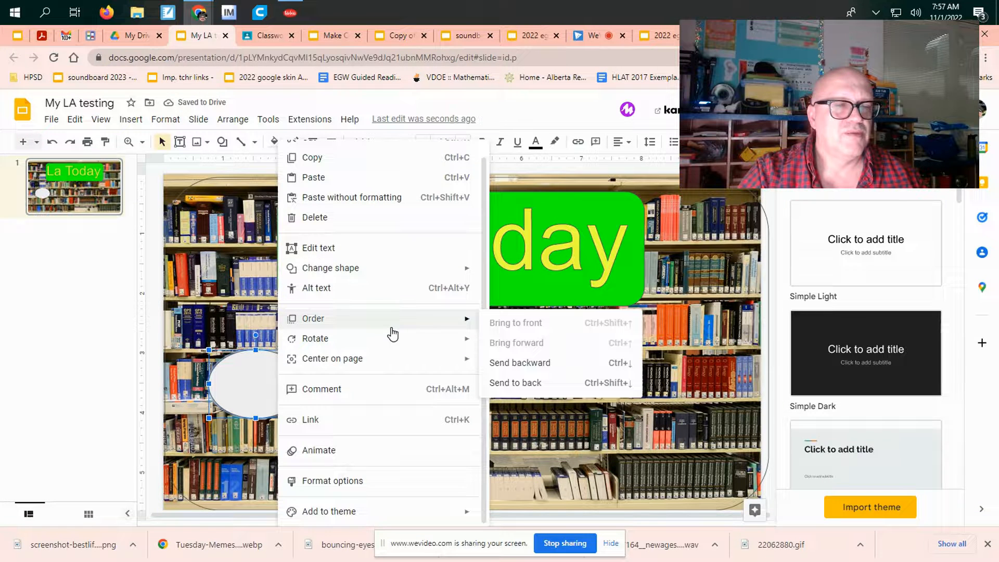
pyautogui.click(531, 382)
pyautogui.click(210, 318)
# Step: Copy the freesoundeffects.com Scary and Horror page address and link the "Sound effects" text to it
pyautogui.click(236, 385)
pyautogui.doubleClick(236, 385)
pyautogui.tripleClick(236, 385)
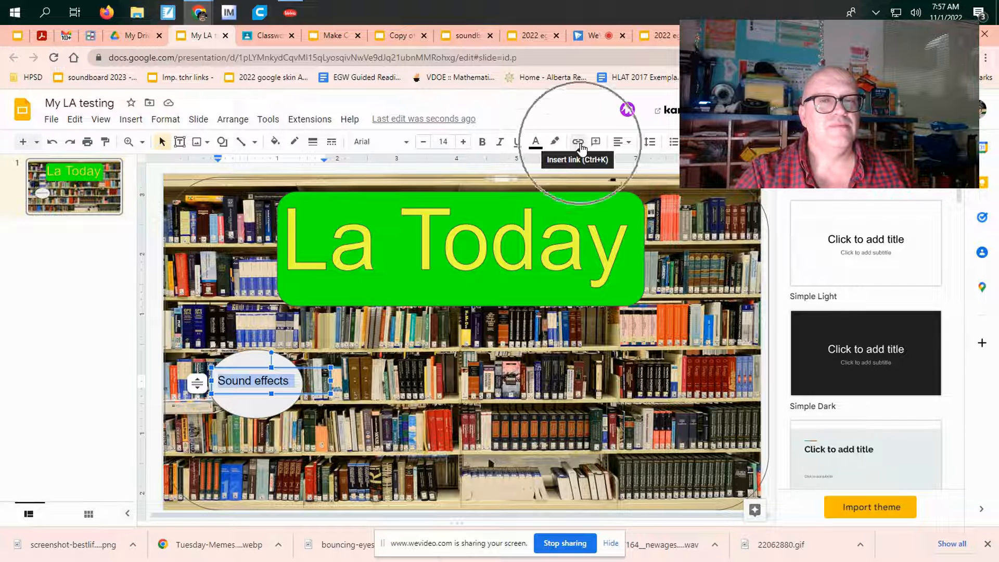
pyautogui.click(581, 148)
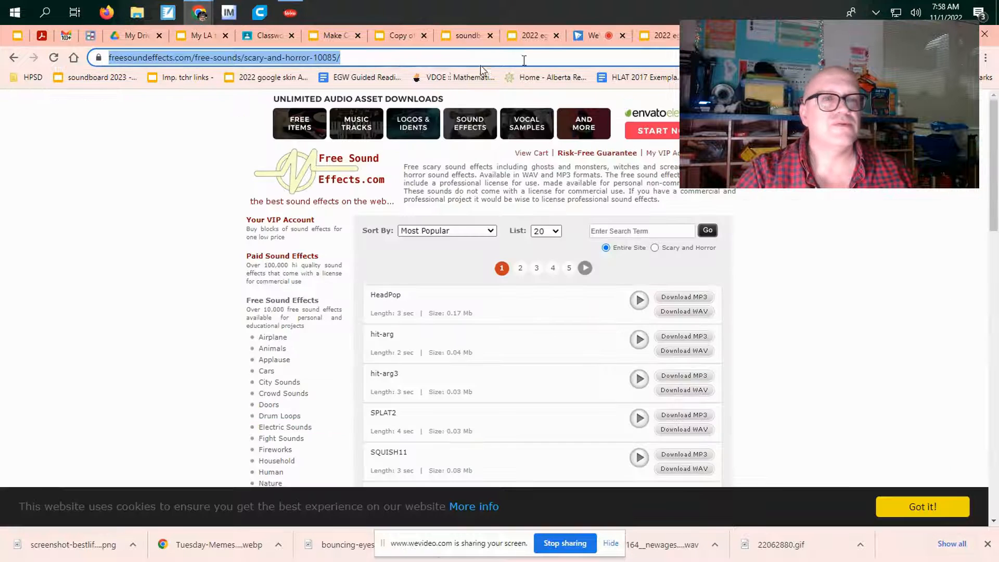
pyautogui.rightClick(218, 57)
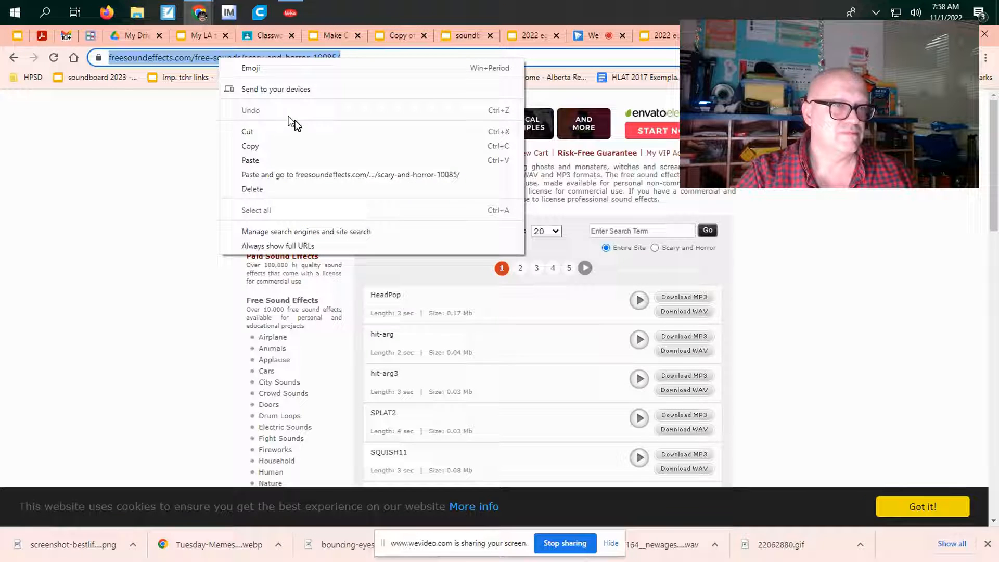
pyautogui.click(268, 145)
pyautogui.click(201, 35)
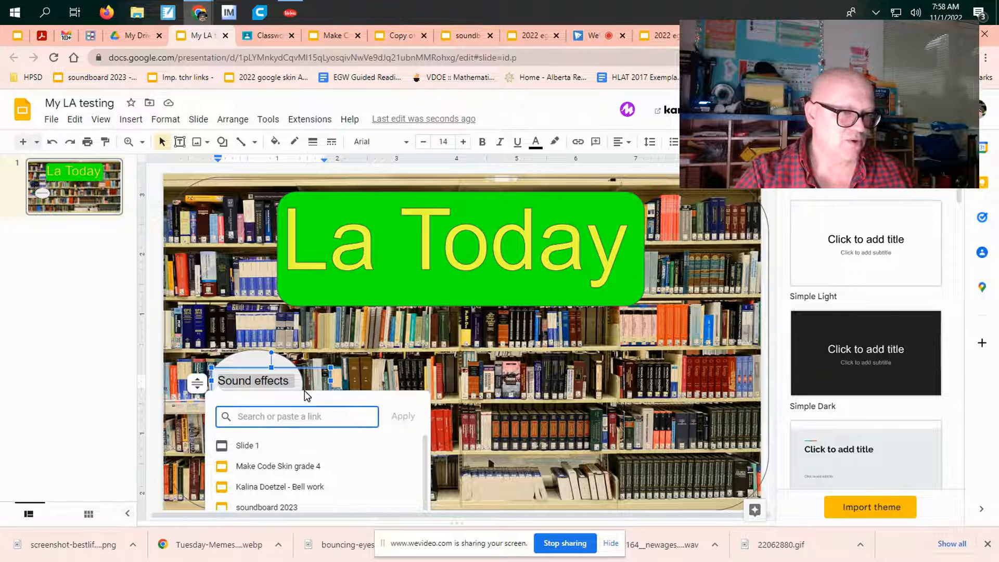
pyautogui.hotkey('ctrl', 'v')
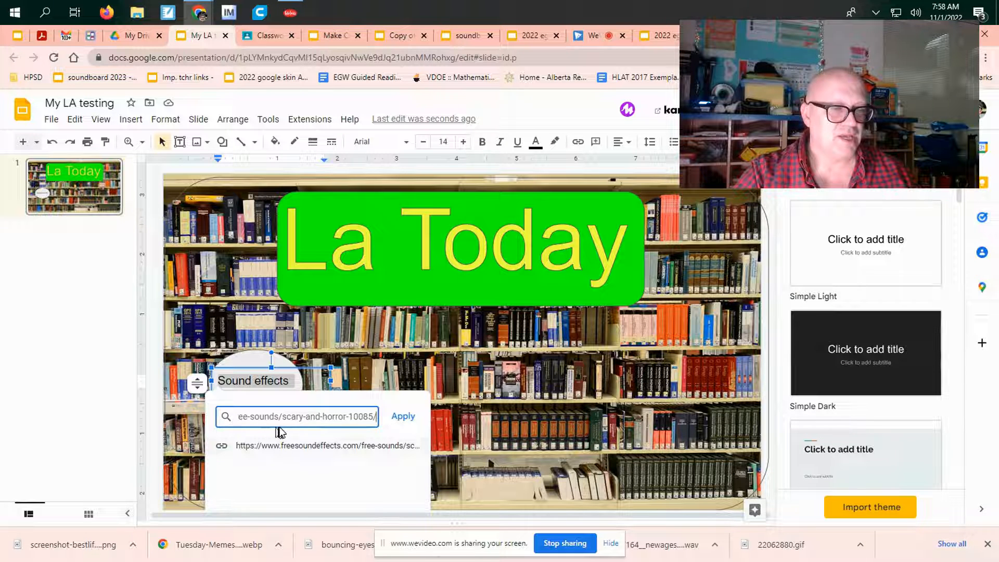
pyautogui.click(403, 416)
pyautogui.click(394, 353)
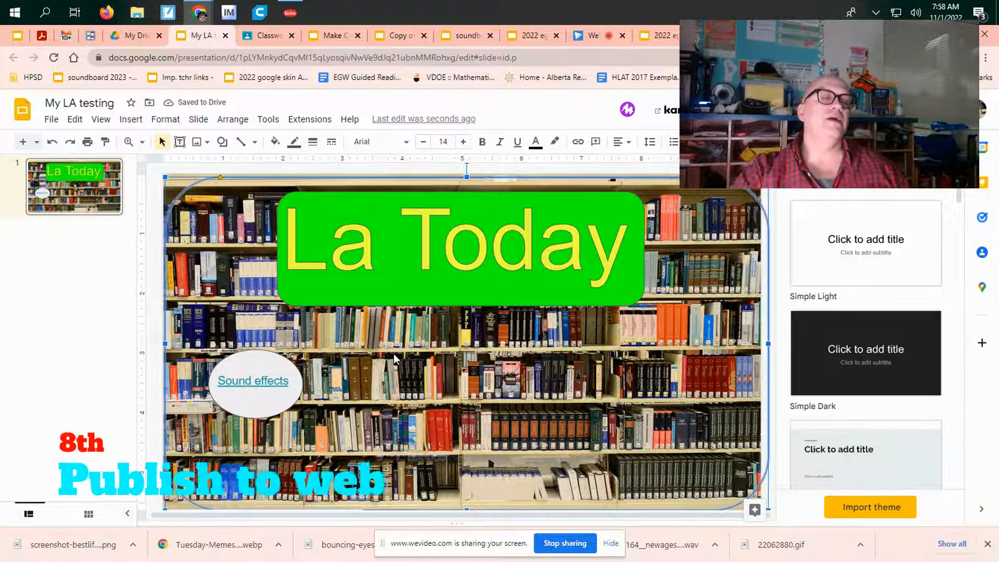
pyautogui.click(52, 121)
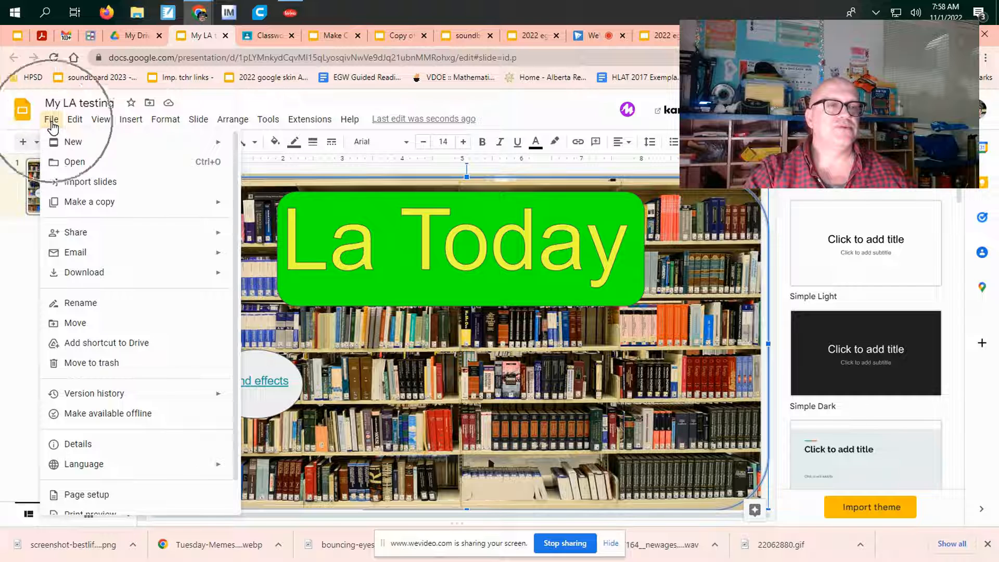
pyautogui.click(144, 232)
pyautogui.click(298, 239)
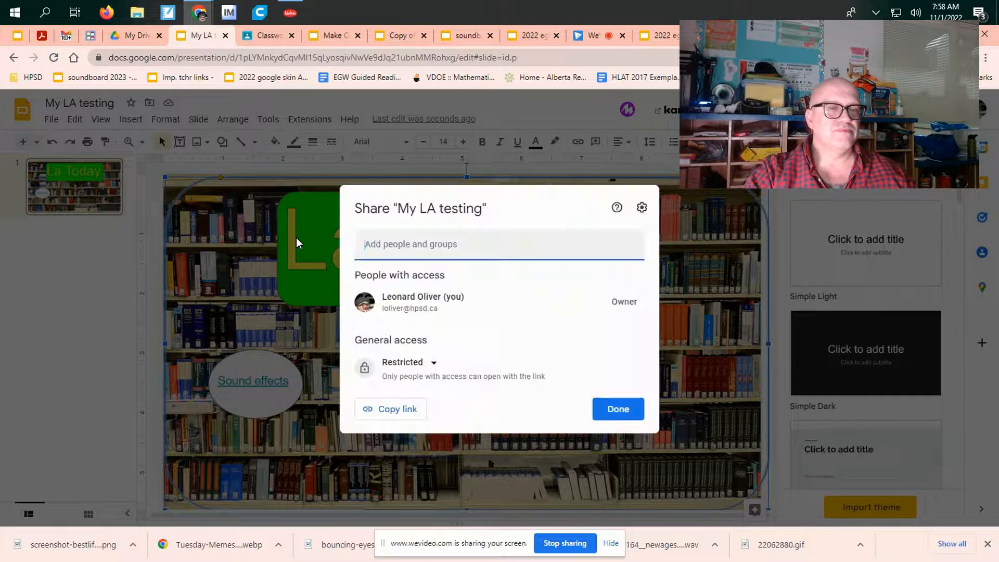
pyautogui.click(621, 405)
# Step: Publish the presentation to the web as a link with the default slideshow settings and confirm the publication
pyautogui.click(52, 122)
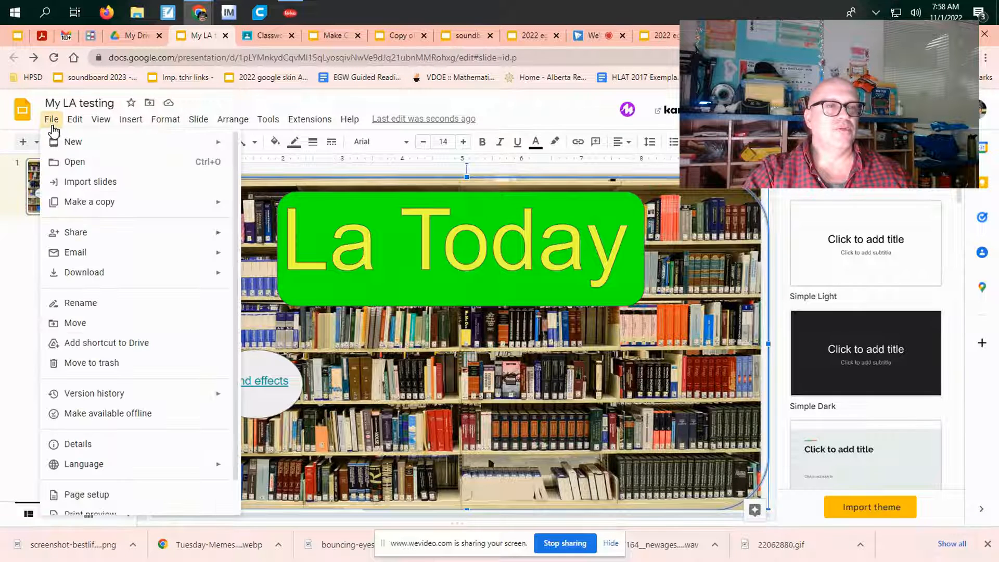
pyautogui.moveTo(183, 241)
pyautogui.click(314, 260)
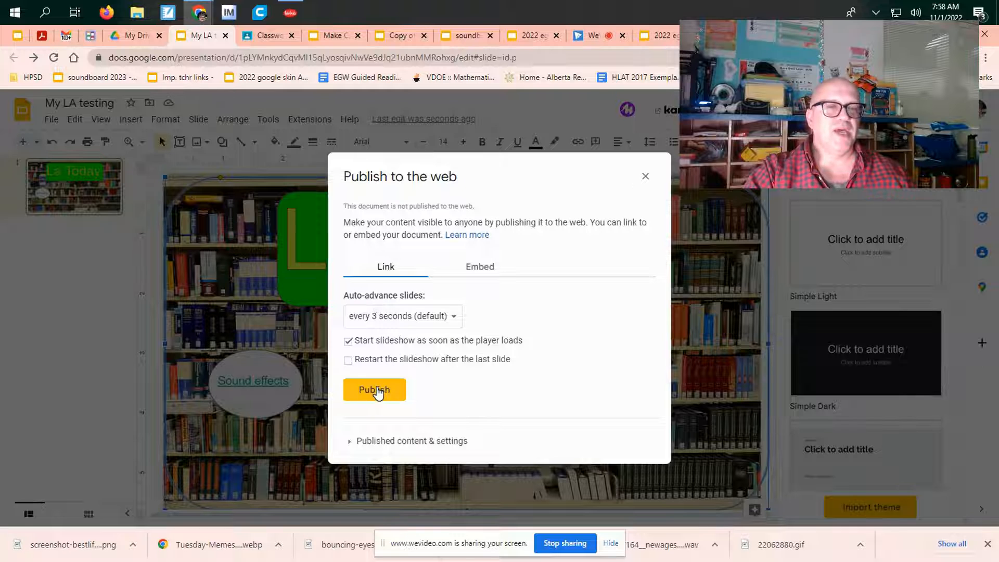
pyautogui.click(377, 391)
pyautogui.click(565, 137)
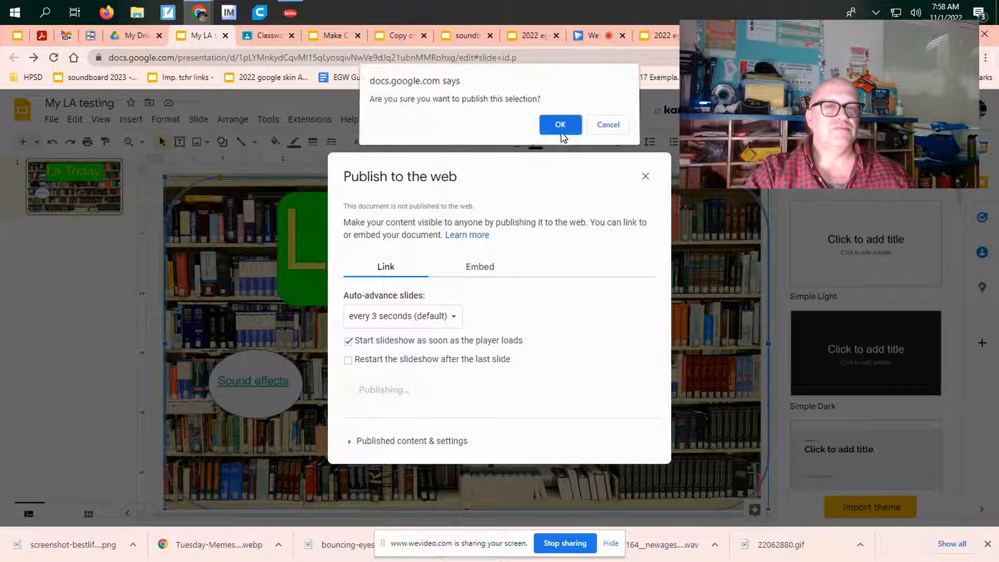
# Step: Copy the web link of the published presentation
pyautogui.click(400, 346)
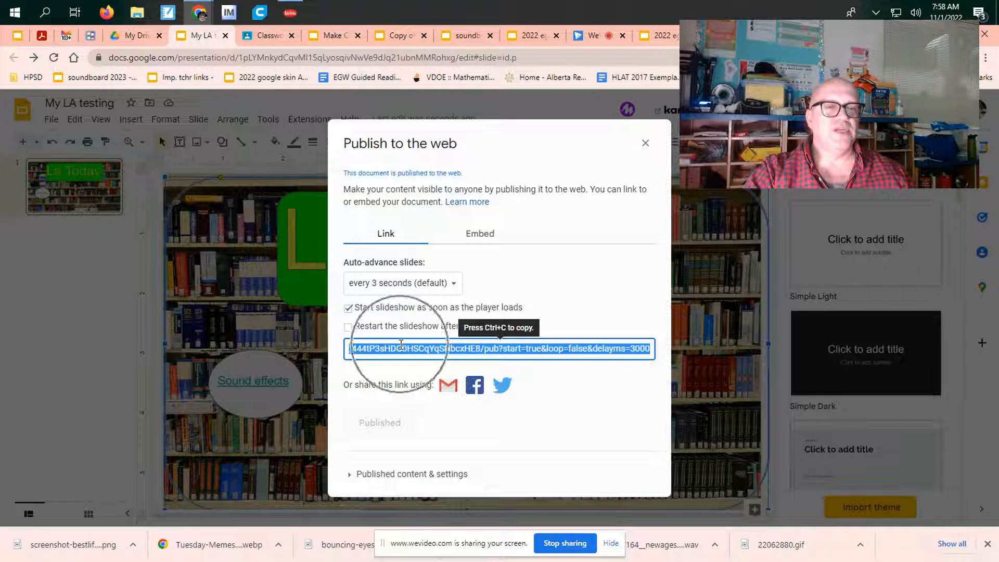
pyautogui.hotkey('ctrl', 'c')
pyautogui.hotkey('ctrl', 'c')
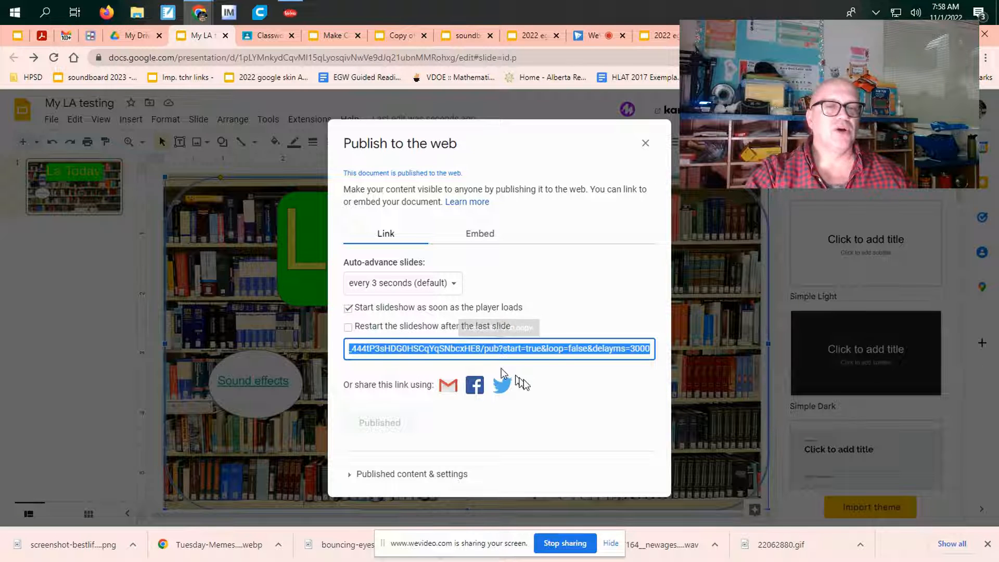
pyautogui.click(583, 413)
pyautogui.click(569, 353)
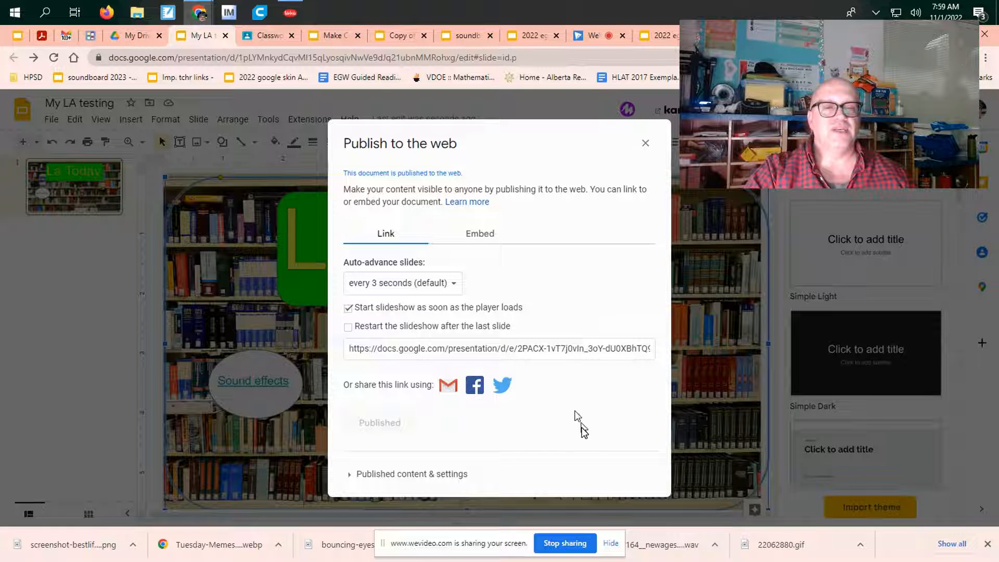
# Step: Open the published presentation, test its "Sound effects" link, and return to the published slide
pyautogui.click(449, 382)
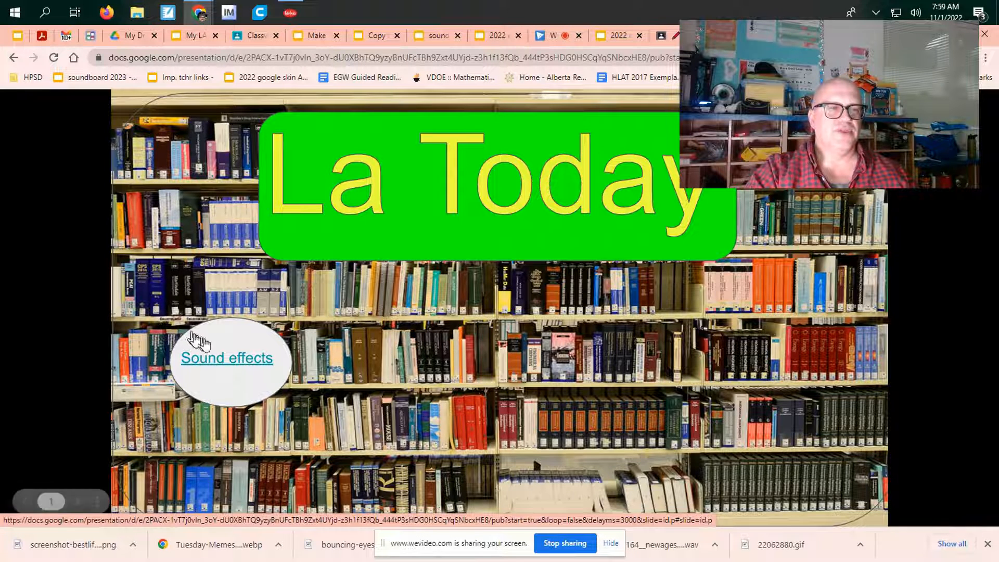
pyautogui.click(219, 357)
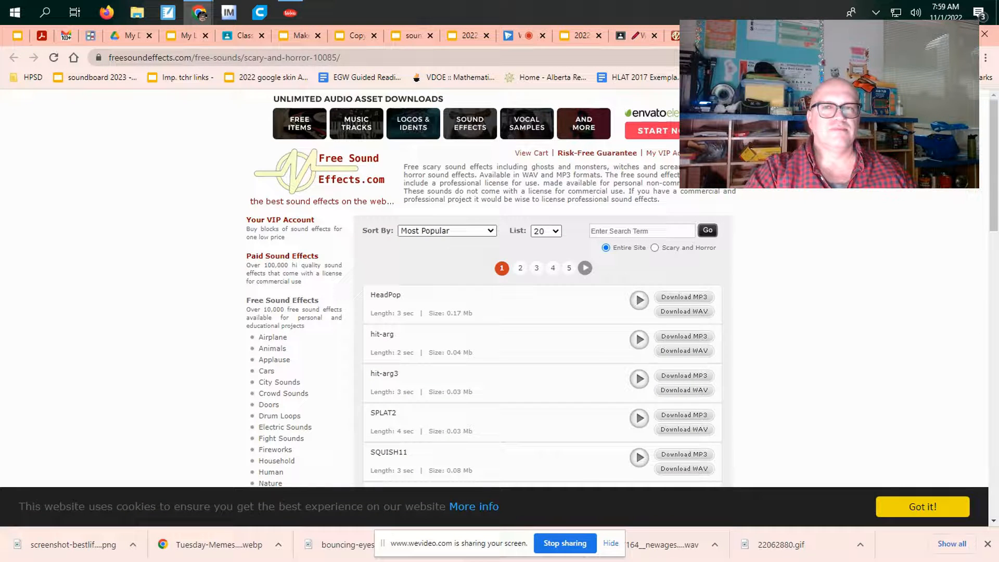
pyautogui.click(710, 36)
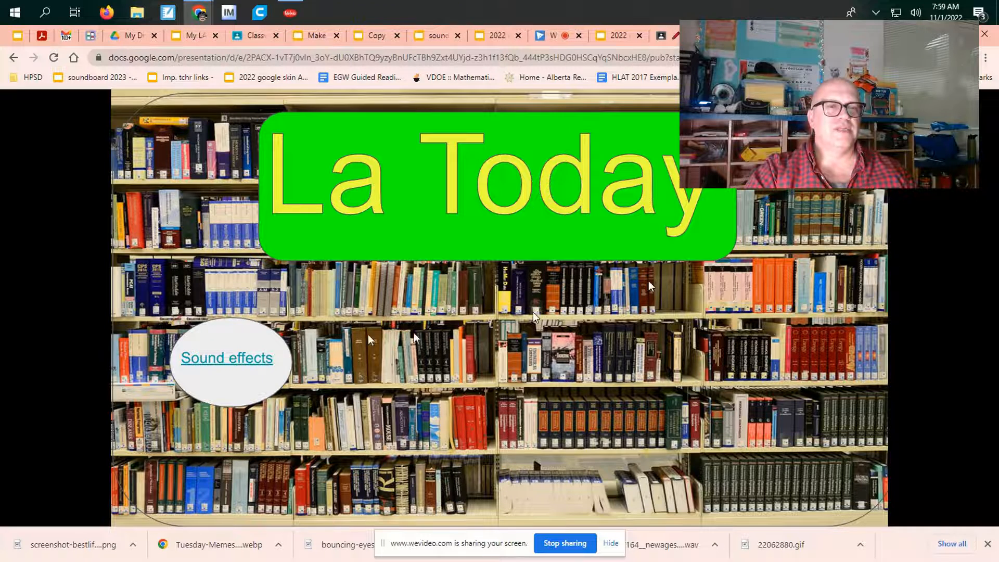